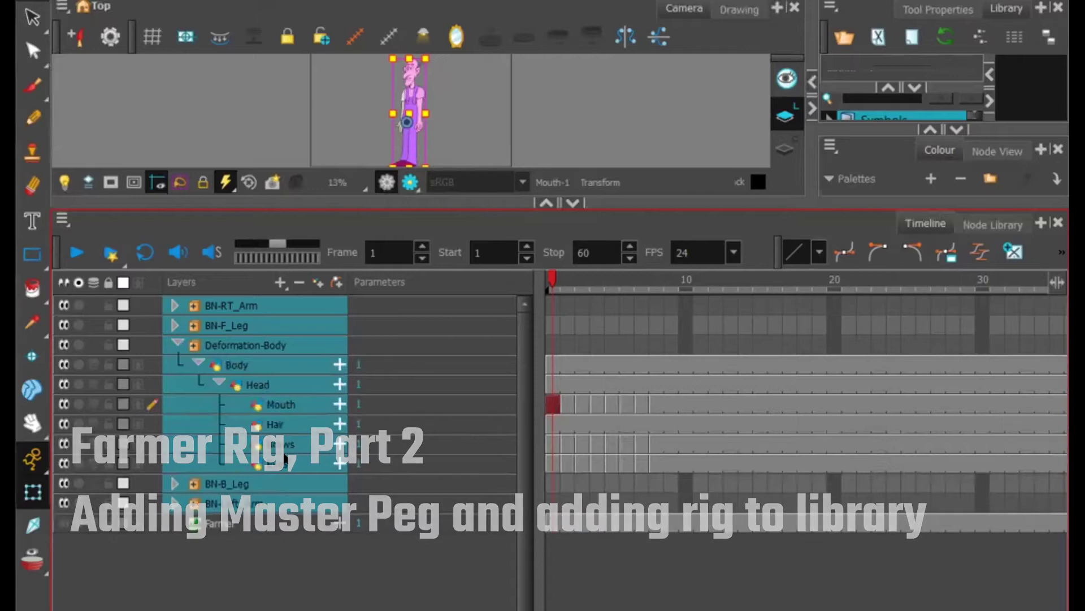
# Give the timeline more height and show the deformation controls of all selected rig layers
pyautogui.moveTo(314, 207); pyautogui.dragTo(331, 410)
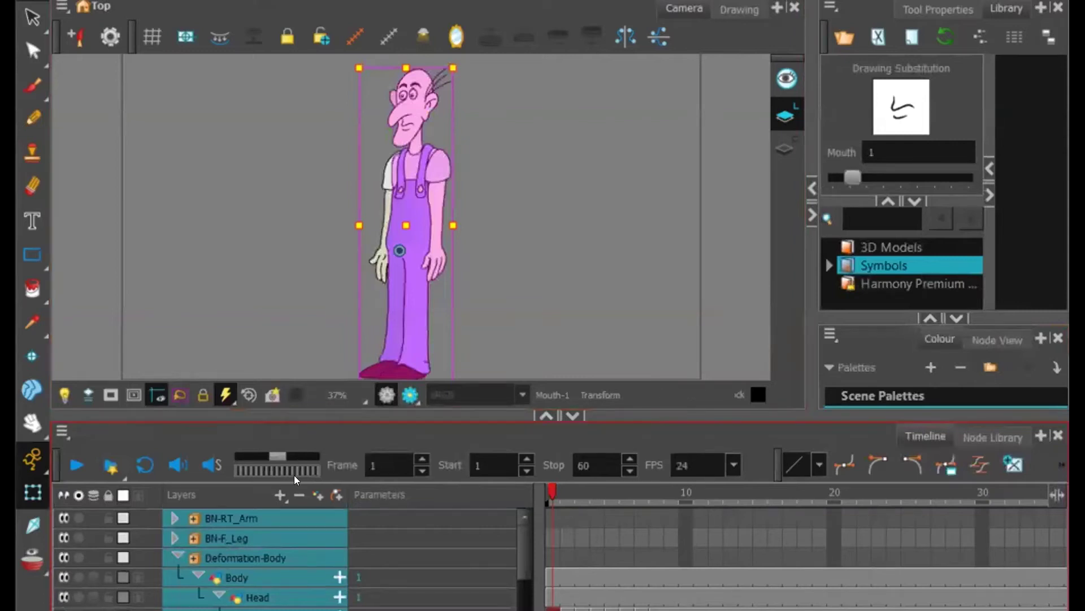
pyautogui.moveTo(331, 410); pyautogui.dragTo(300, 266)
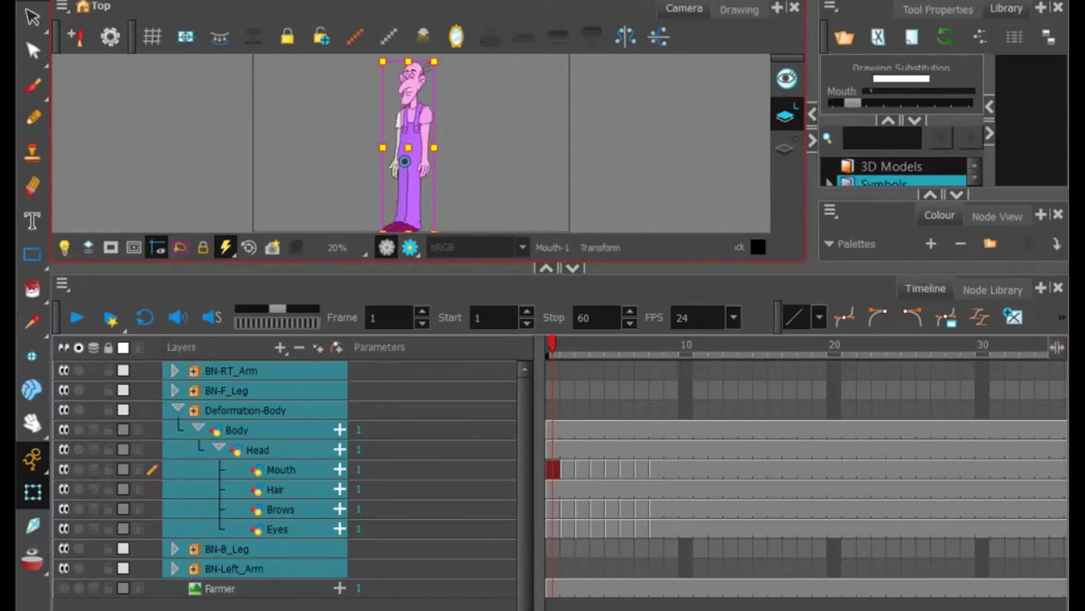
pyautogui.hotkey('alt', '2')
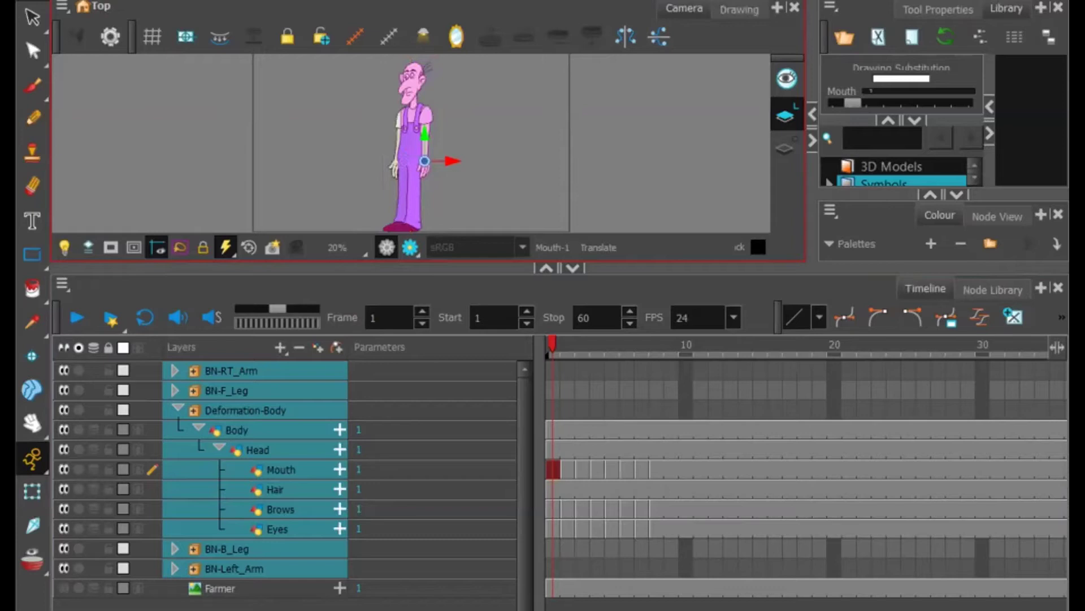
pyautogui.hotkey('alt', '6')
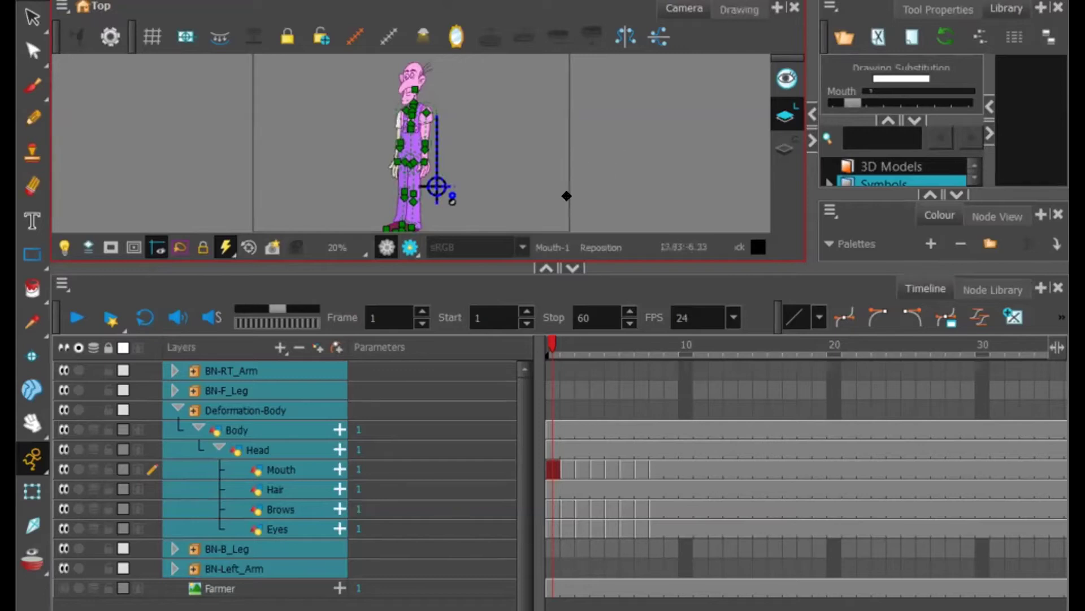
pyautogui.click(831, 28)
# Activate the Select tool and turn Animate mode off
pyautogui.hotkey('alt', '2')
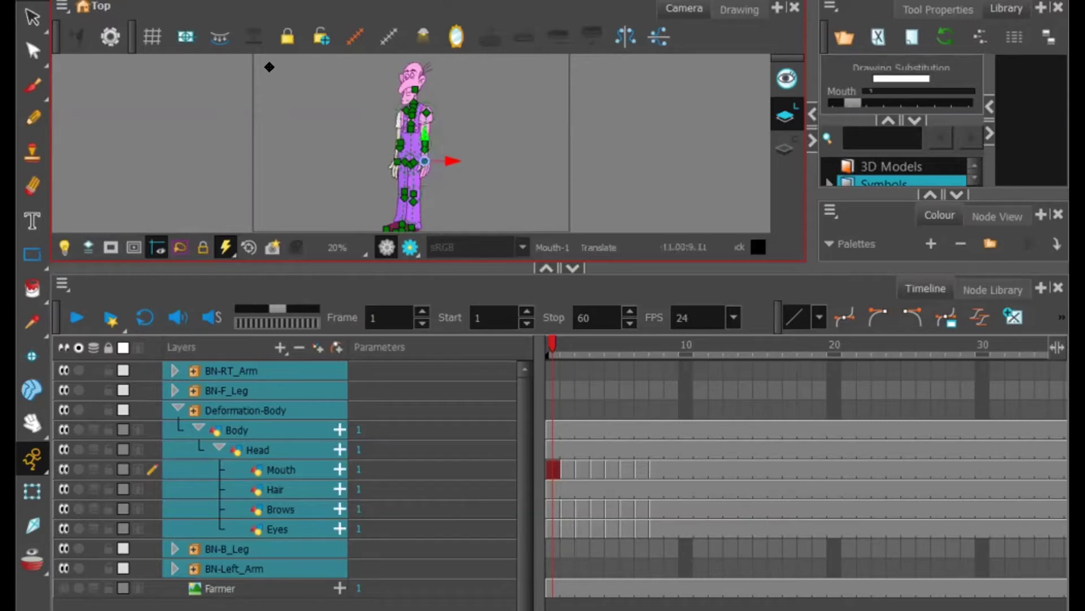
pyautogui.hotkey('alt', 's')
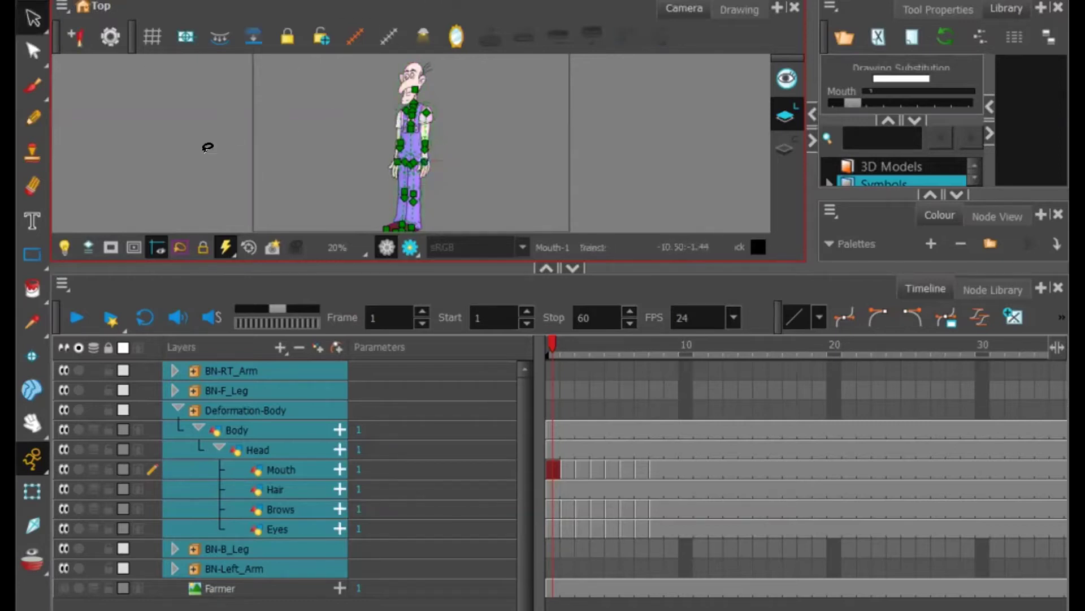
pyautogui.moveTo(22, 450); pyautogui.dragTo(85, 488)
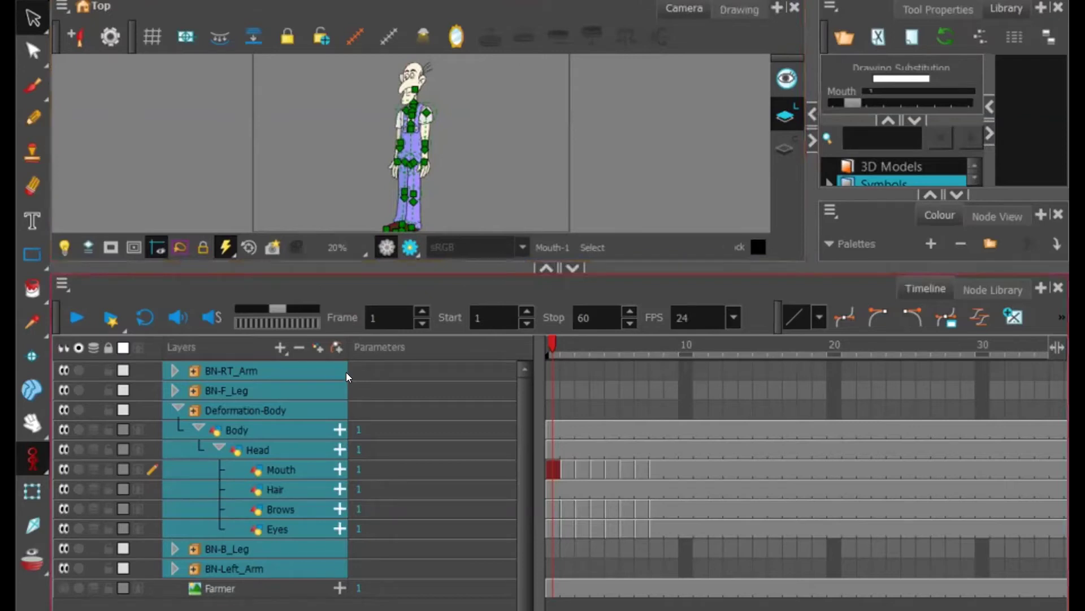
# Select the farmer's mouth to show only the body's deformation chain, and enlarge the camera view
pyautogui.click(304, 591)
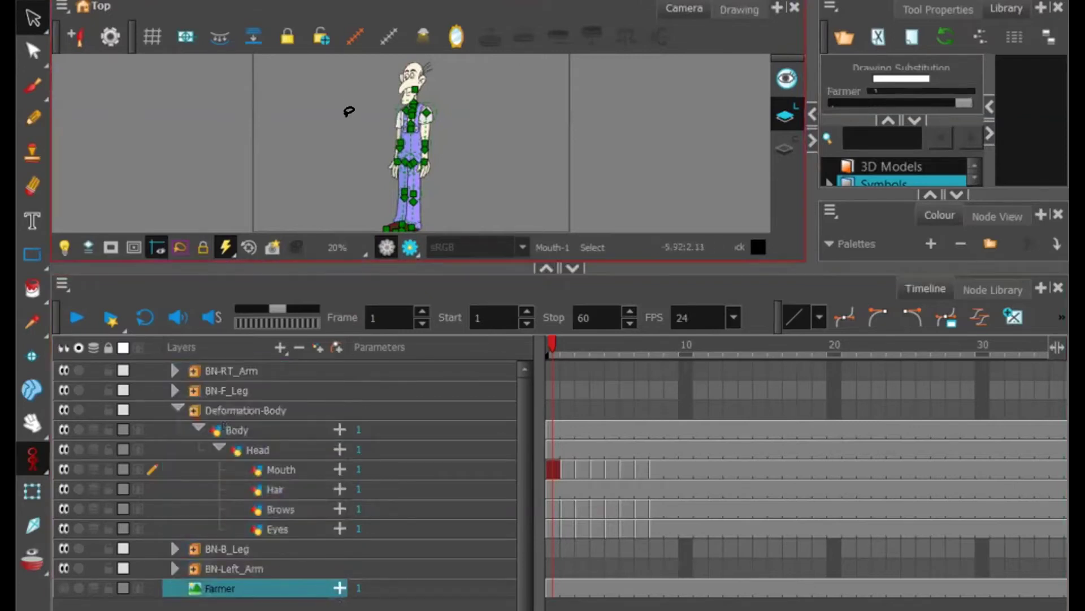
pyautogui.moveTo(368, 69)
pyautogui.mouseDown()
pyautogui.moveTo(501, 66)
pyautogui.moveTo(374, 68)
pyautogui.mouseUp()
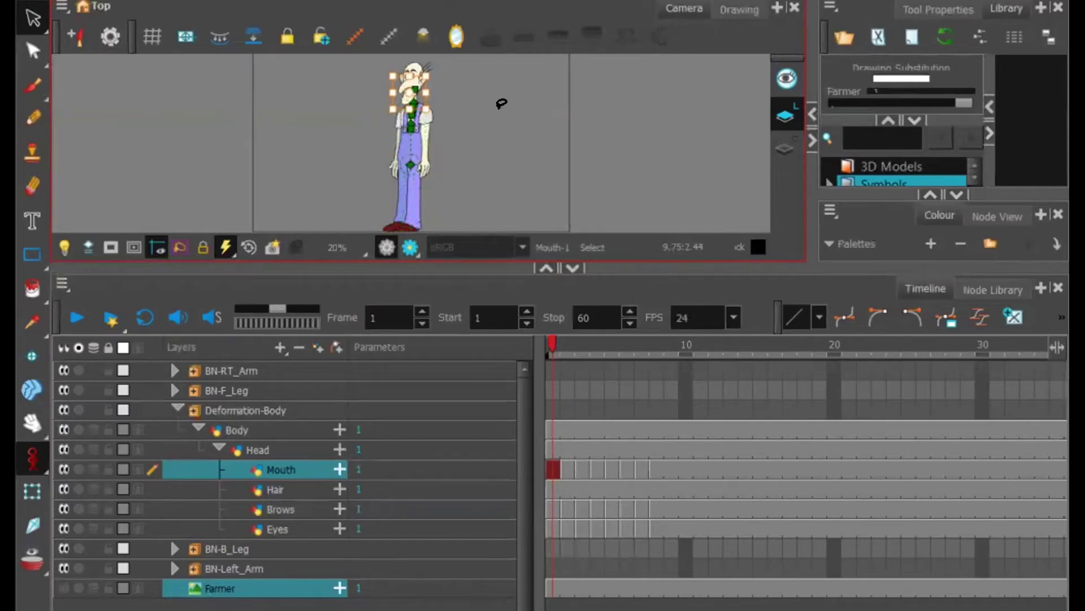
pyautogui.click(471, 147)
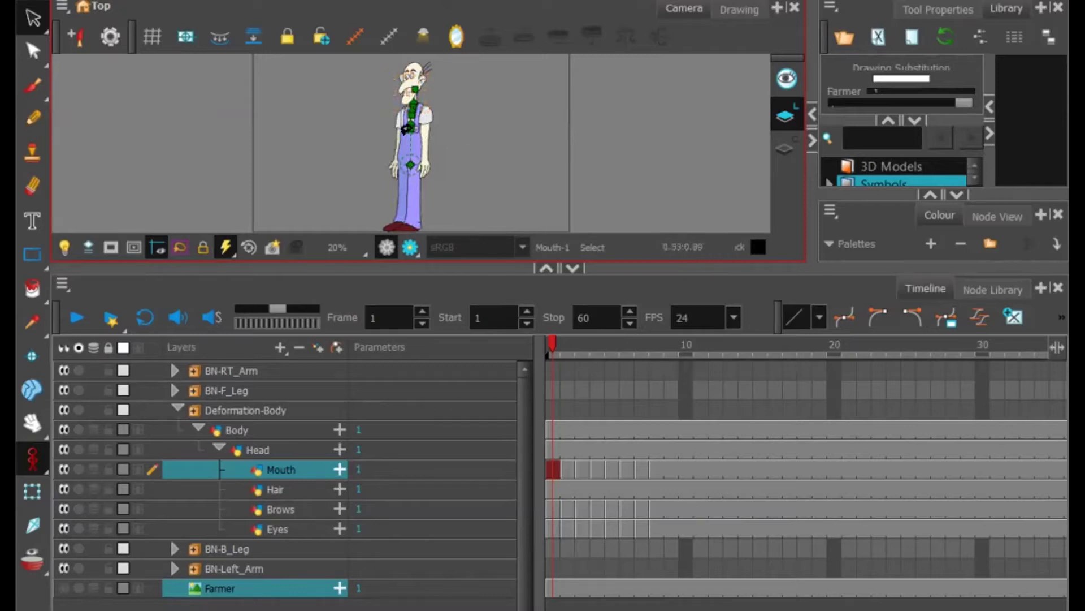
pyautogui.moveTo(481, 309); pyautogui.dragTo(482, 444)
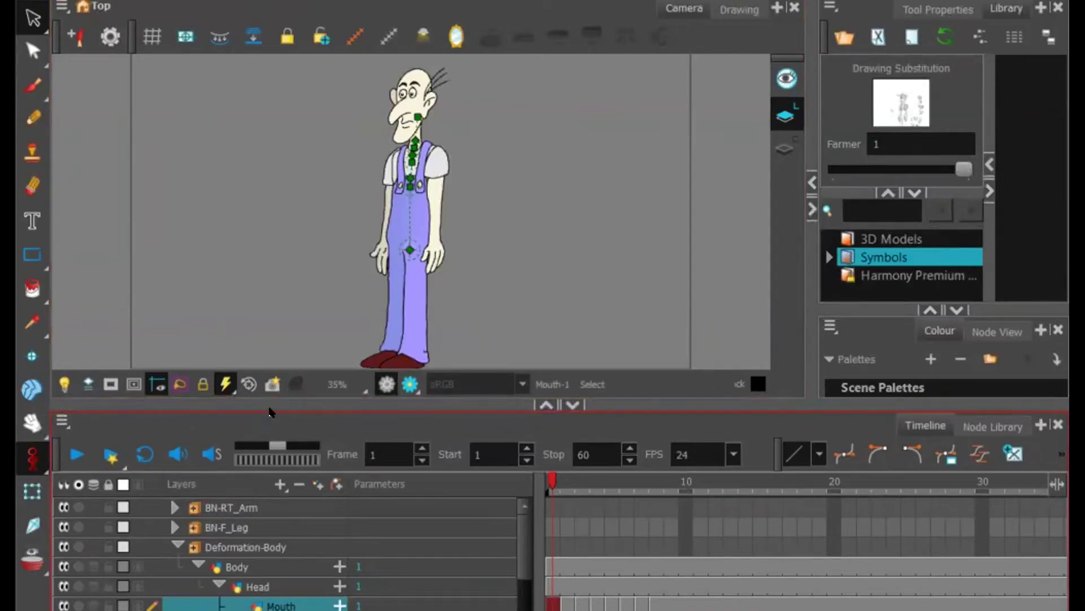
pyautogui.moveTo(270, 394); pyautogui.dragTo(270, 319)
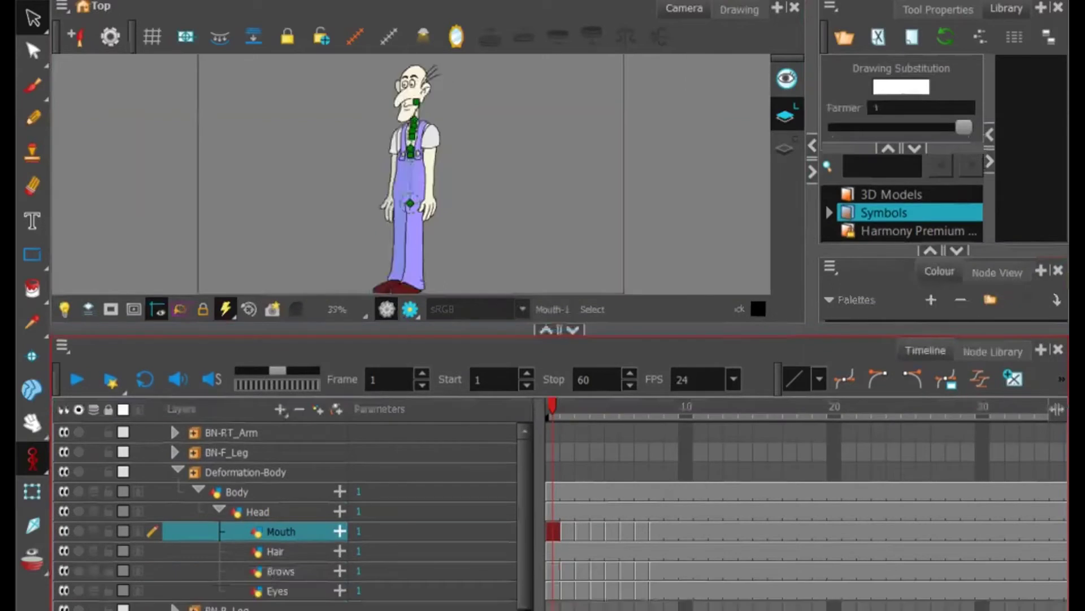
# Select the Deformation-Body group in the timeline and collapse its child layers
pyautogui.click(281, 553)
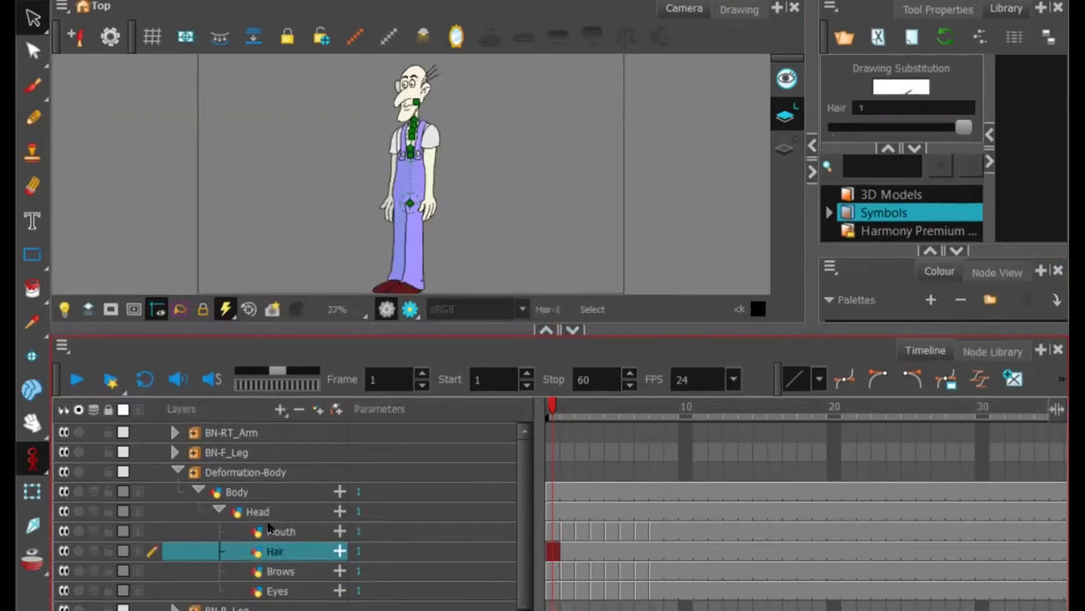
pyautogui.click(235, 474)
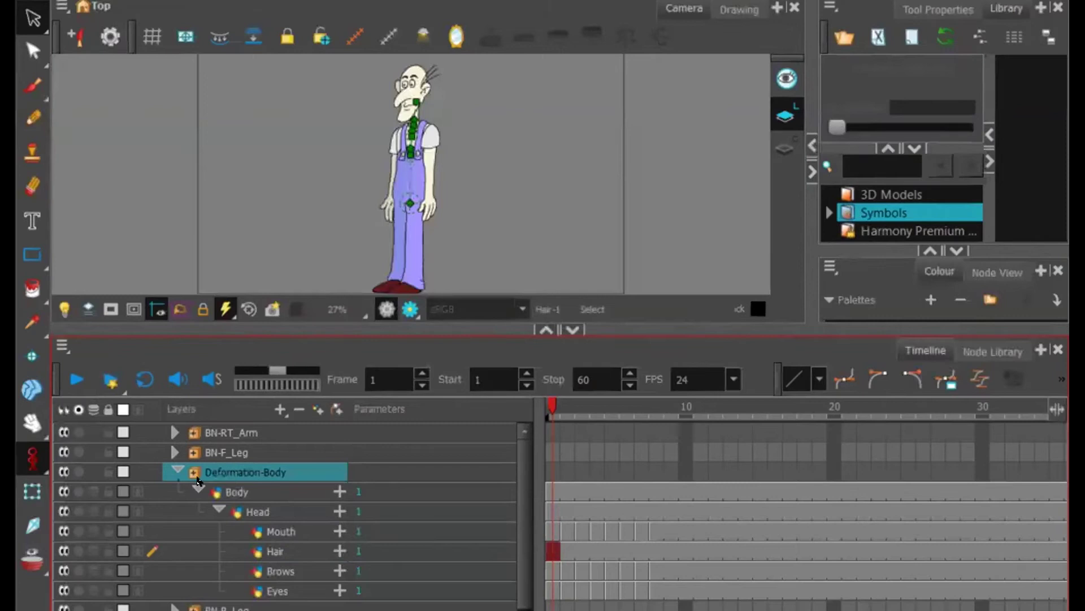
pyautogui.click(176, 470)
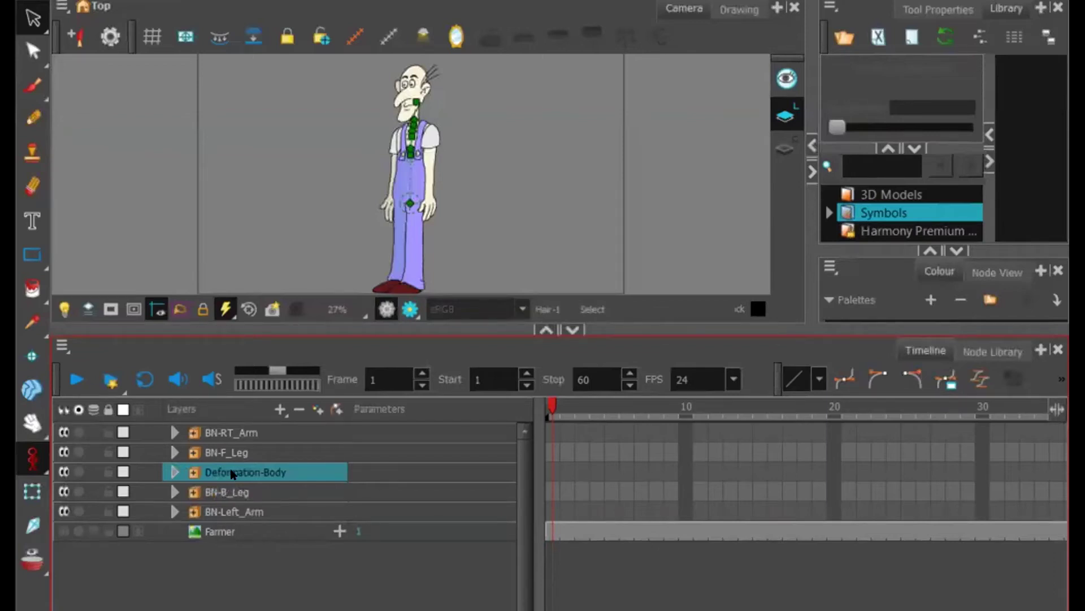
pyautogui.click(174, 472)
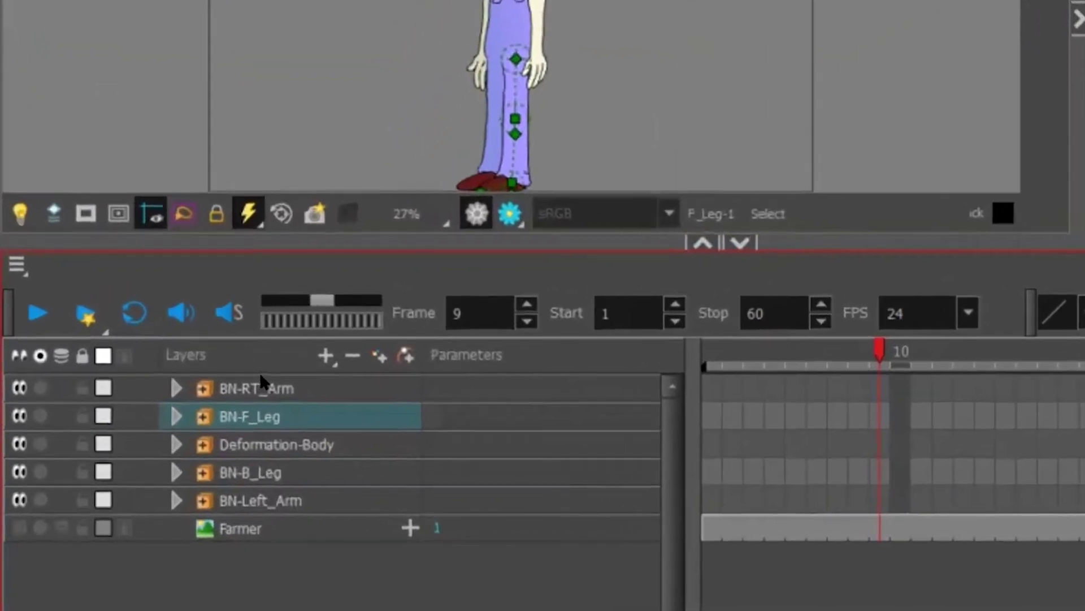
# Add a parent peg to the BN-RT_Arm group
pyautogui.click(261, 386)
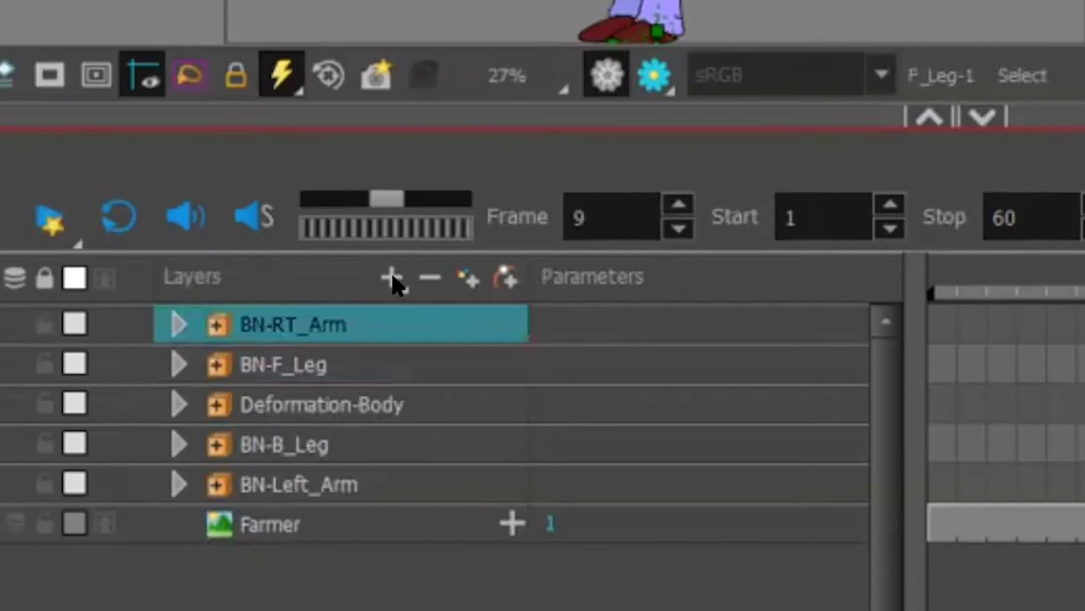
pyautogui.click(387, 272)
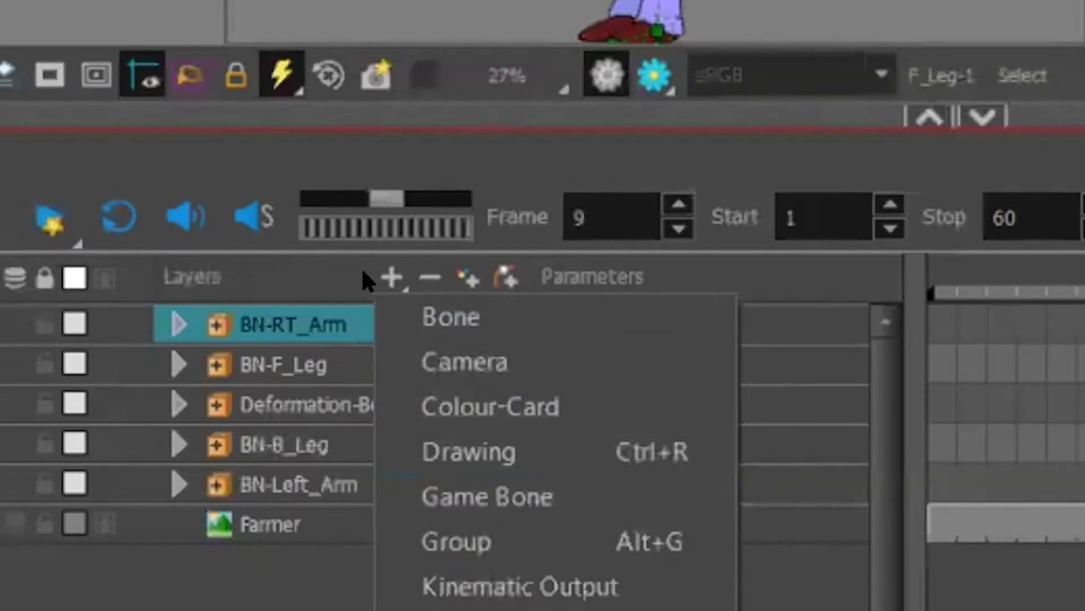
pyautogui.click(329, 244)
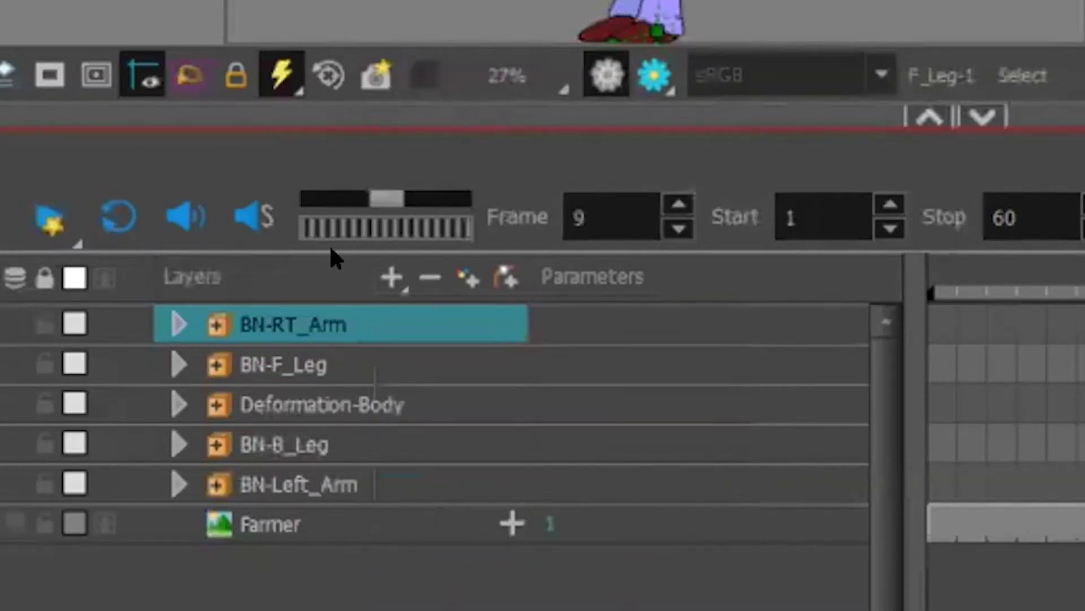
pyautogui.click(330, 314)
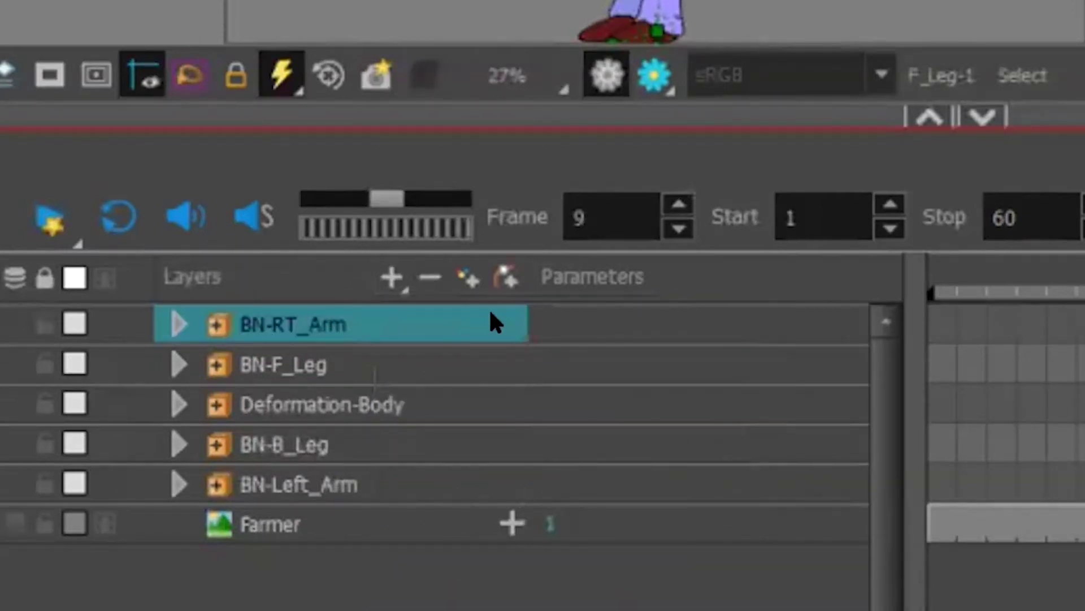
pyautogui.click(499, 274)
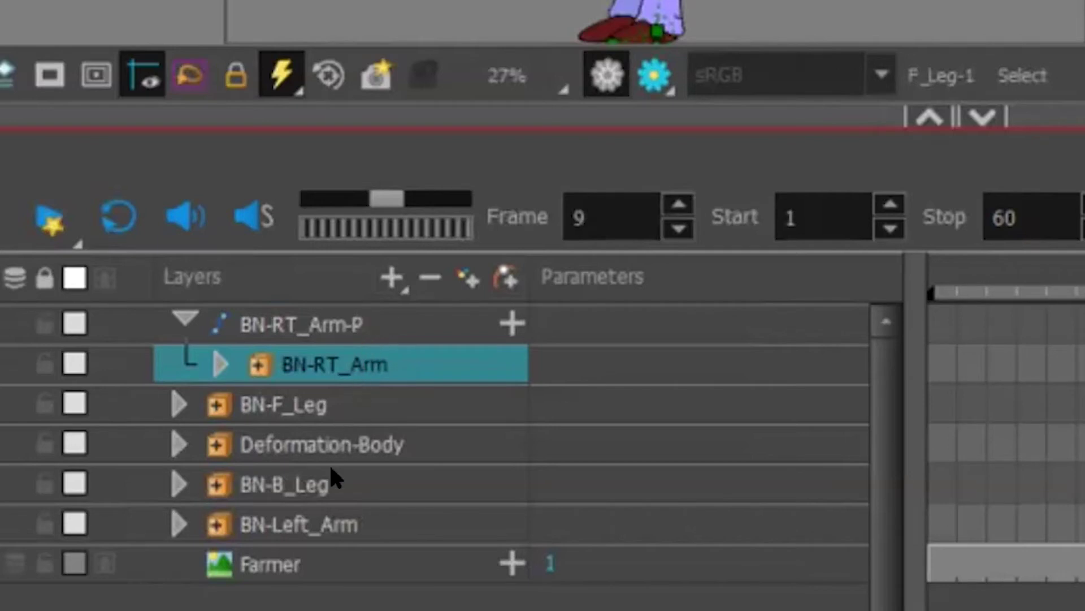
# Parent the BN-F_Leg, Deformation-Body, BN-B_Leg and BN-Left_Arm groups to the new BN-RT_Arm-P peg
pyautogui.click(333, 406)
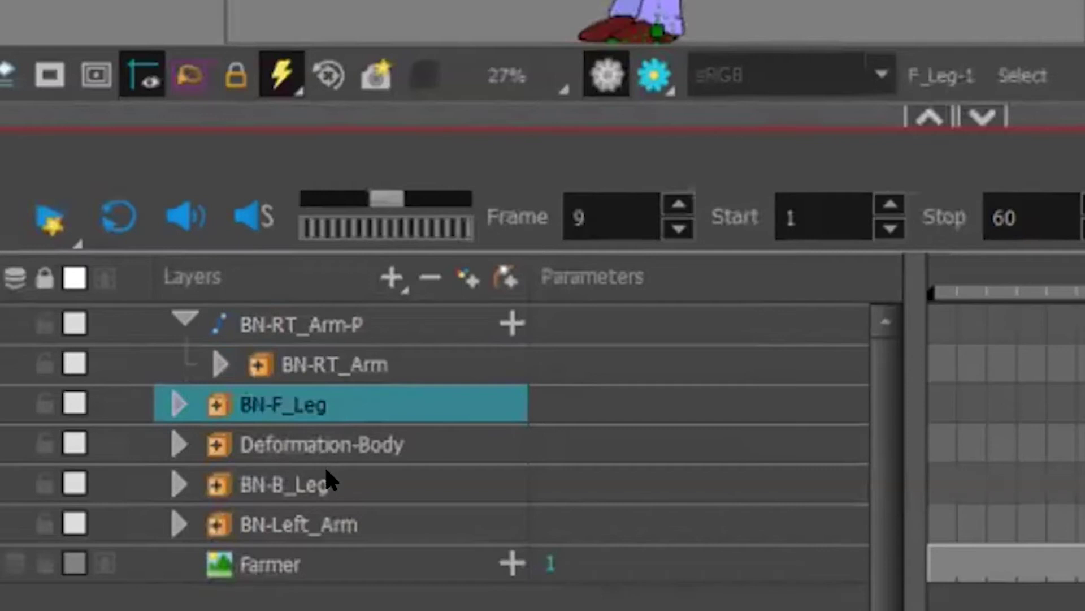
pyautogui.keyDown('shift'); pyautogui.click(332, 509); pyautogui.keyUp('shift')
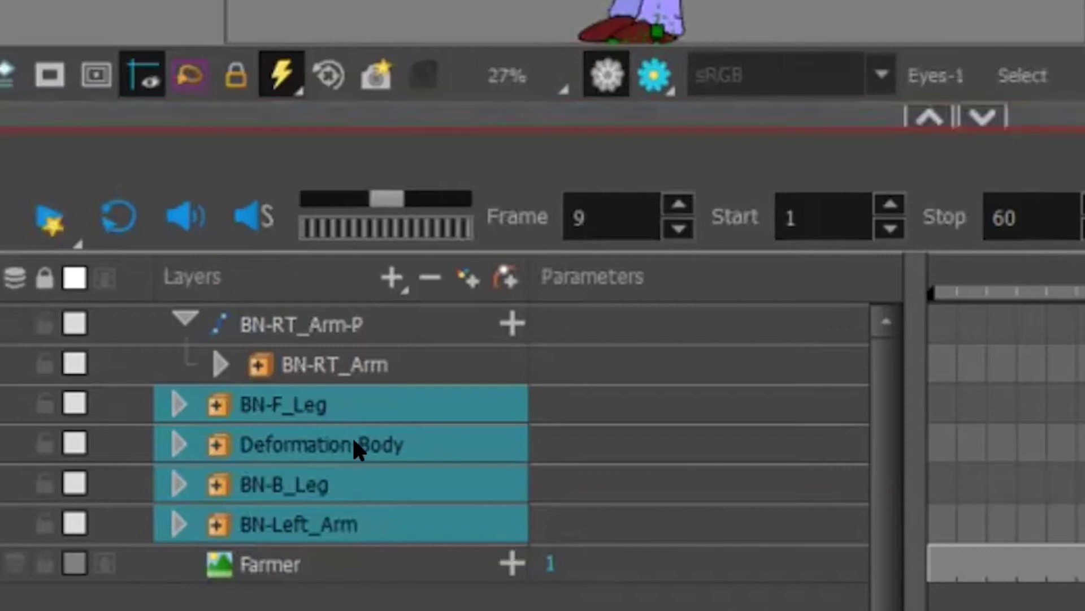
pyautogui.moveTo(338, 443); pyautogui.dragTo(388, 338)
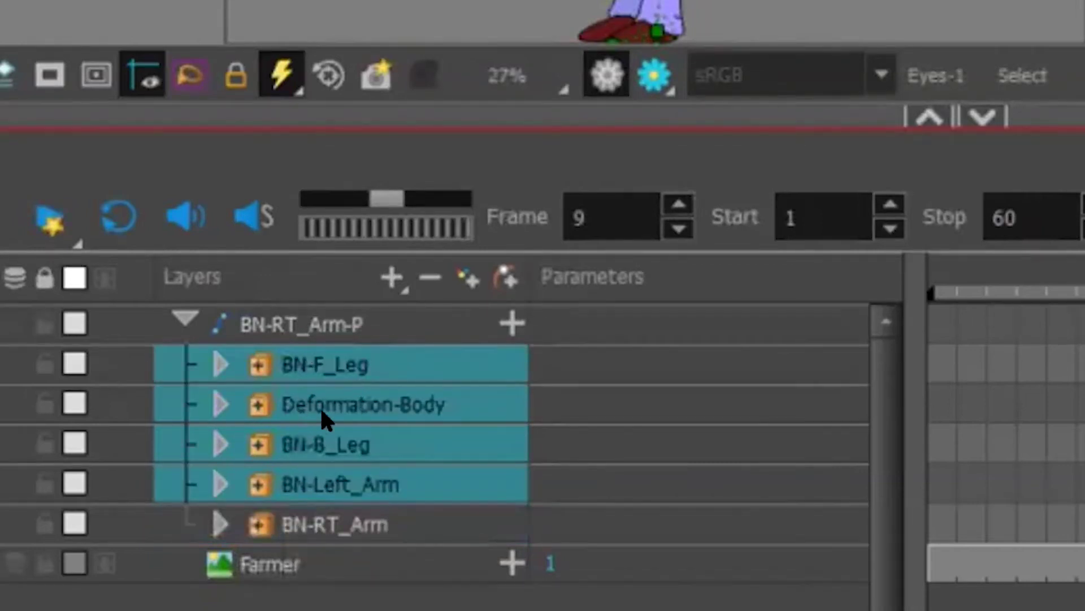
# Move the BN-RT_Arm group above BN-F_Leg so it is the first child of the peg
pyautogui.click(299, 311)
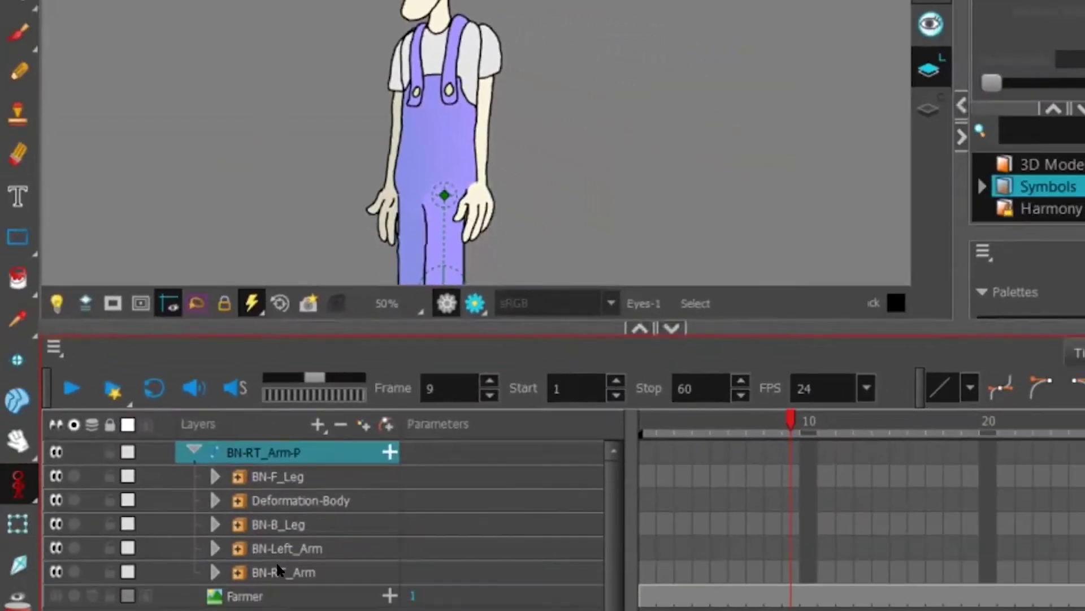
pyautogui.click(277, 565)
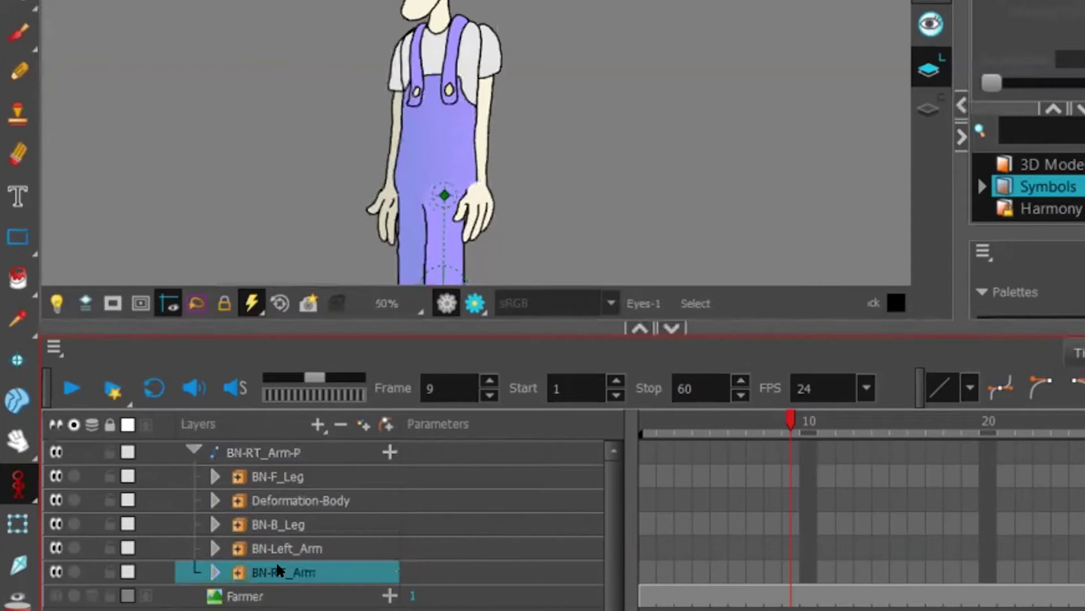
pyautogui.moveTo(280, 565); pyautogui.dragTo(309, 461)
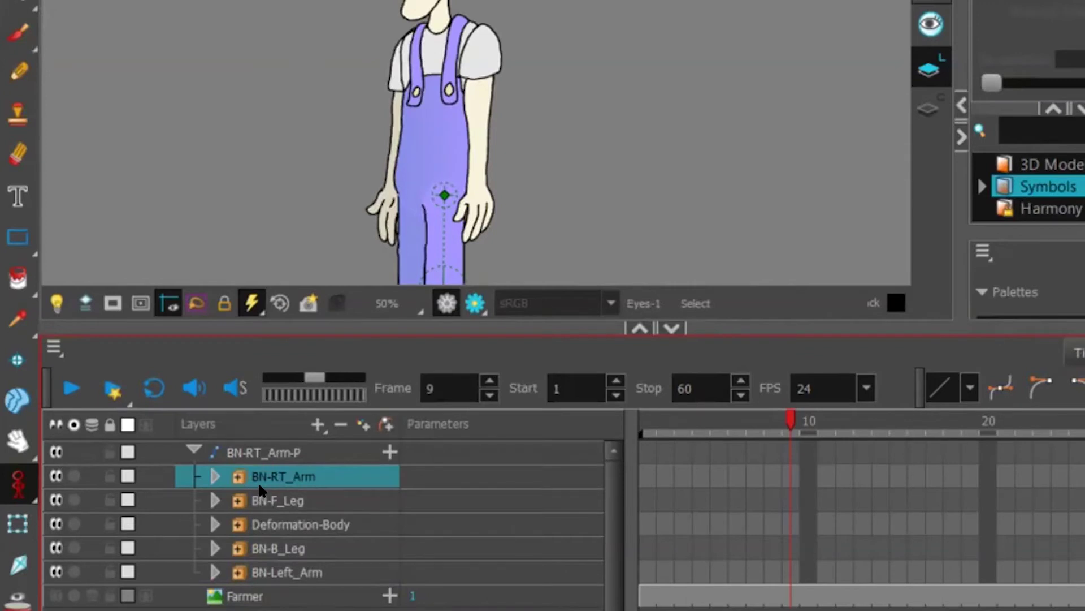
# Select the whole rig through the BN-RT_Arm-P peg with the Transform tool and enlarge the camera view
pyautogui.click(277, 450)
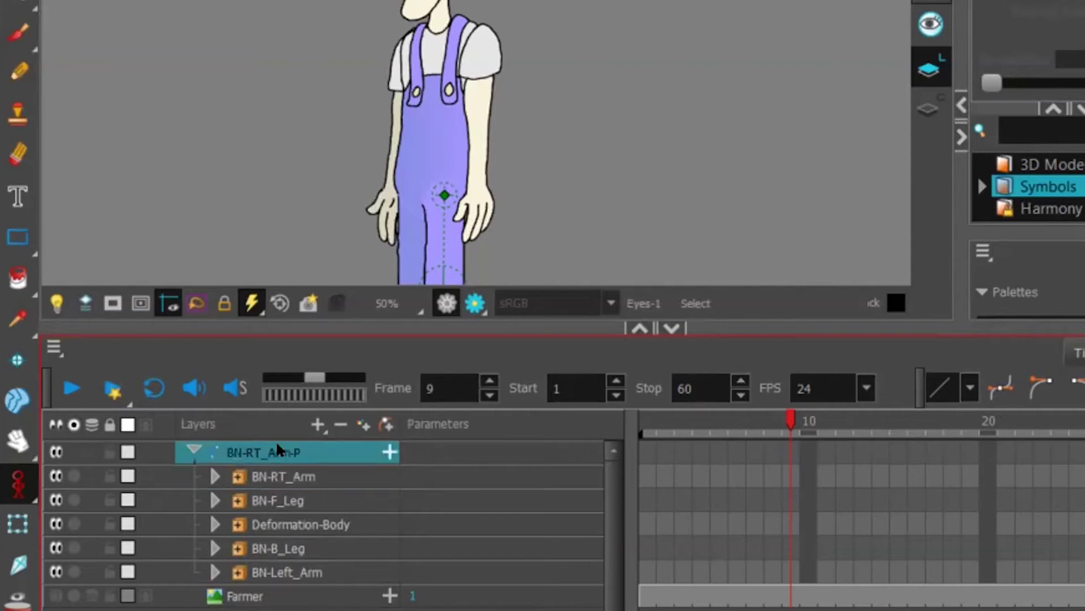
pyautogui.click(9, 523)
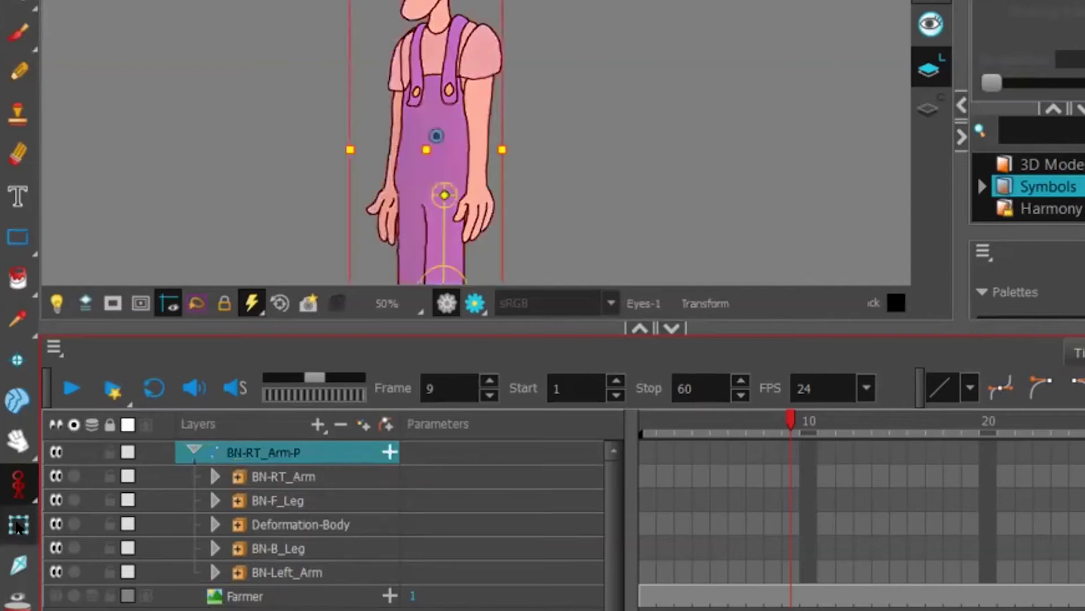
pyautogui.moveTo(222, 312); pyautogui.dragTo(544, 503)
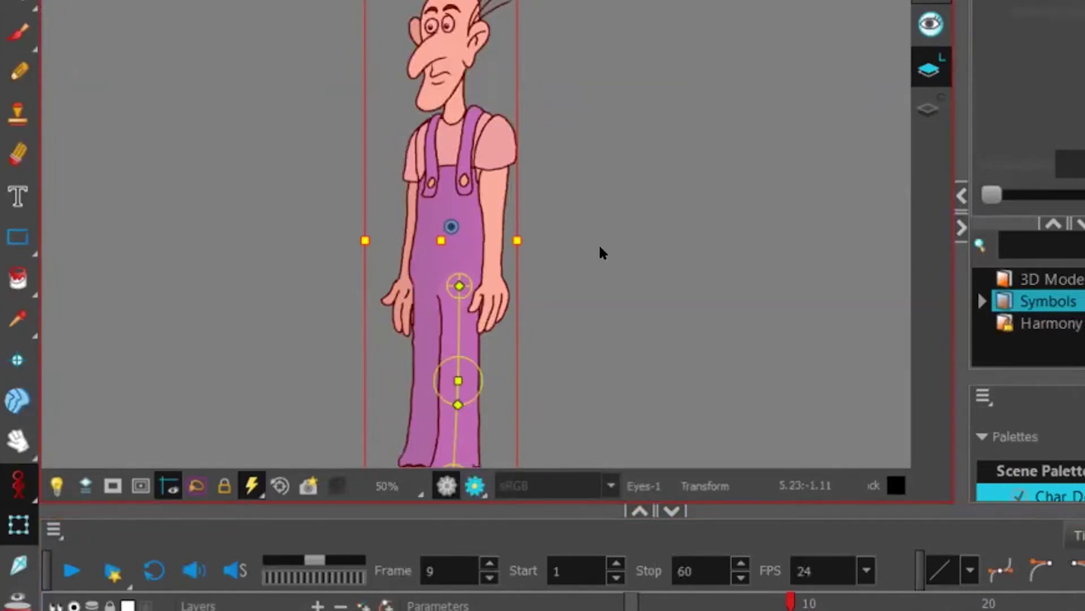
pyautogui.scroll(-2, 602, 253)
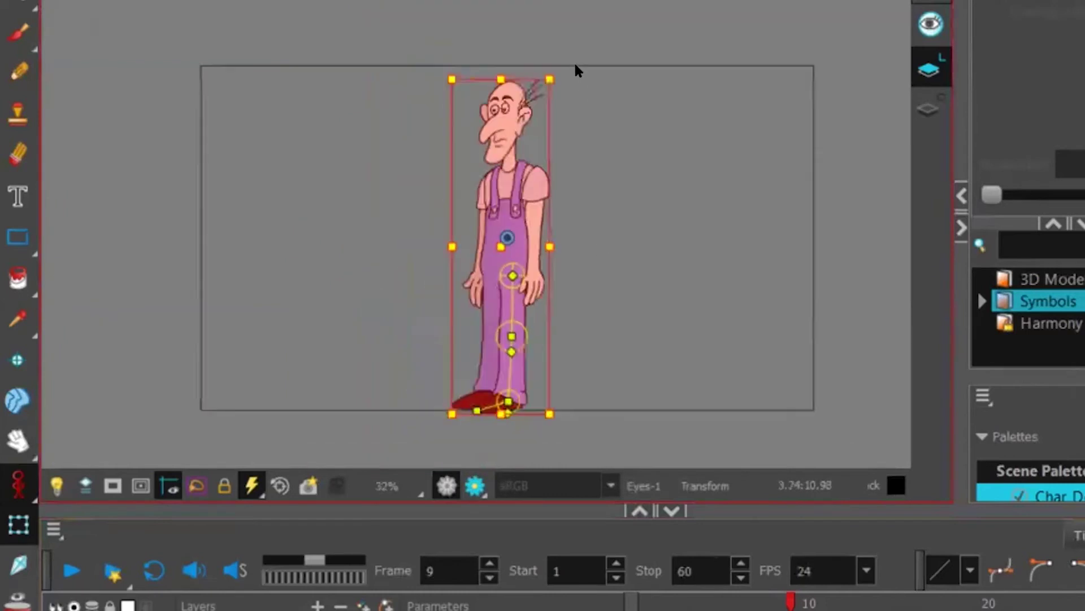
# Try rotating the whole farmer slightly clockwise about the peg's current pivot, and undo the rotation
pyautogui.moveTo(552, 53); pyautogui.dragTo(548, 125)
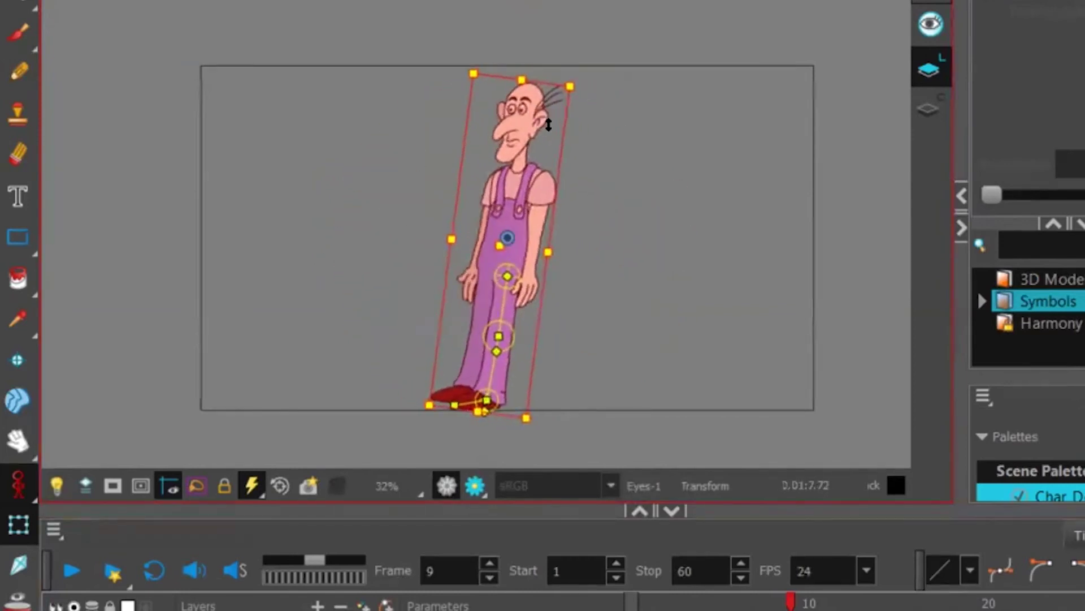
pyautogui.hotkey('ctrl', 'z')
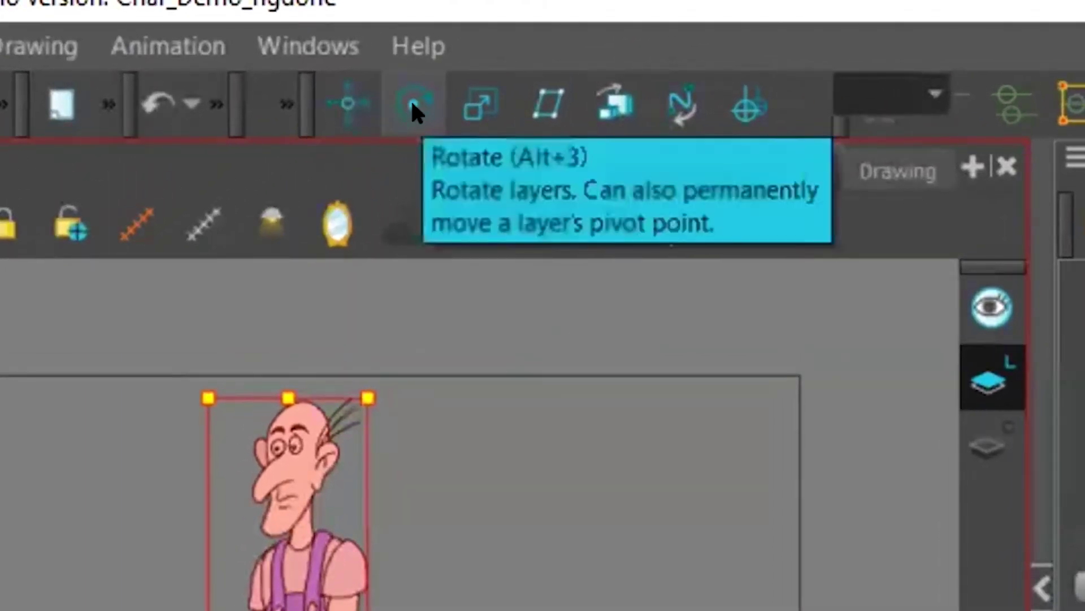
# Move the peg's pivot point down to the farmer's feet with the Rotate tool
pyautogui.click(413, 101)
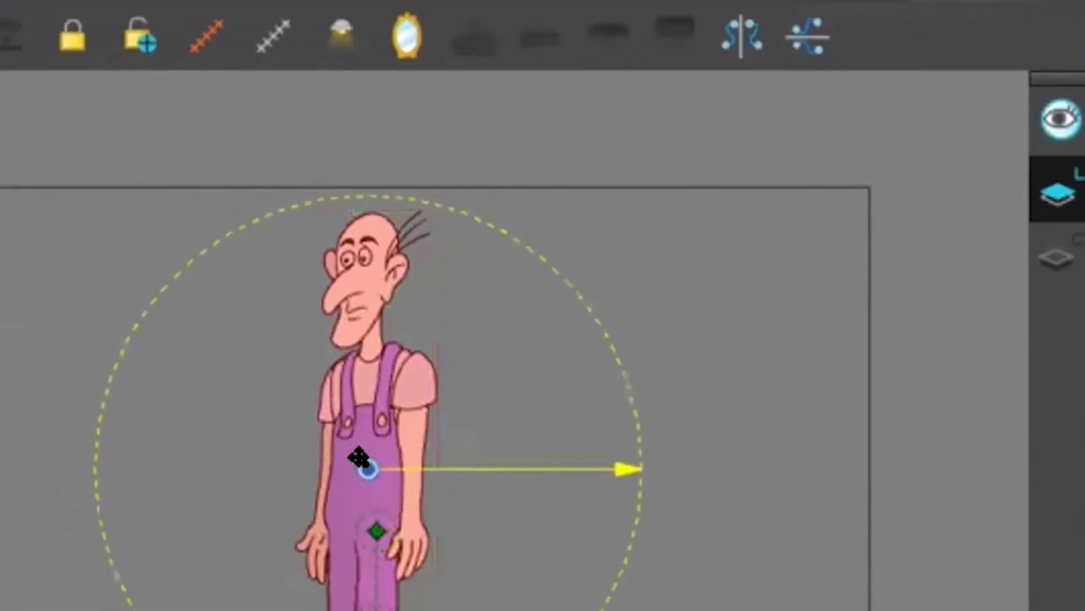
pyautogui.moveTo(450, 209); pyautogui.dragTo(423, 471)
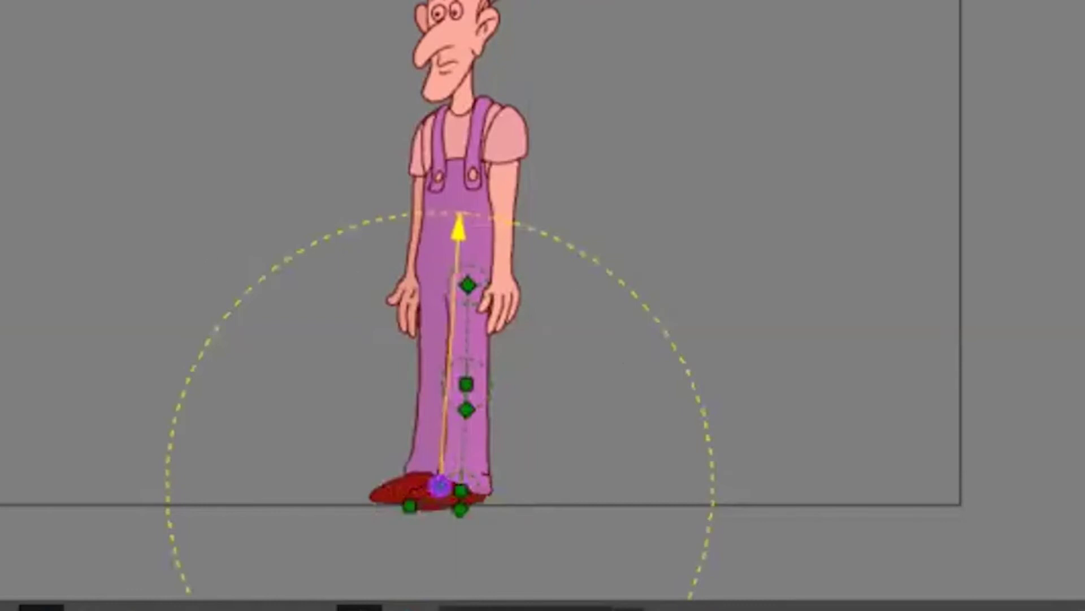
# Try rotating the whole farmer slightly about the pivot at the feet with the Transform tool, and undo the rotation
pyautogui.press('t')
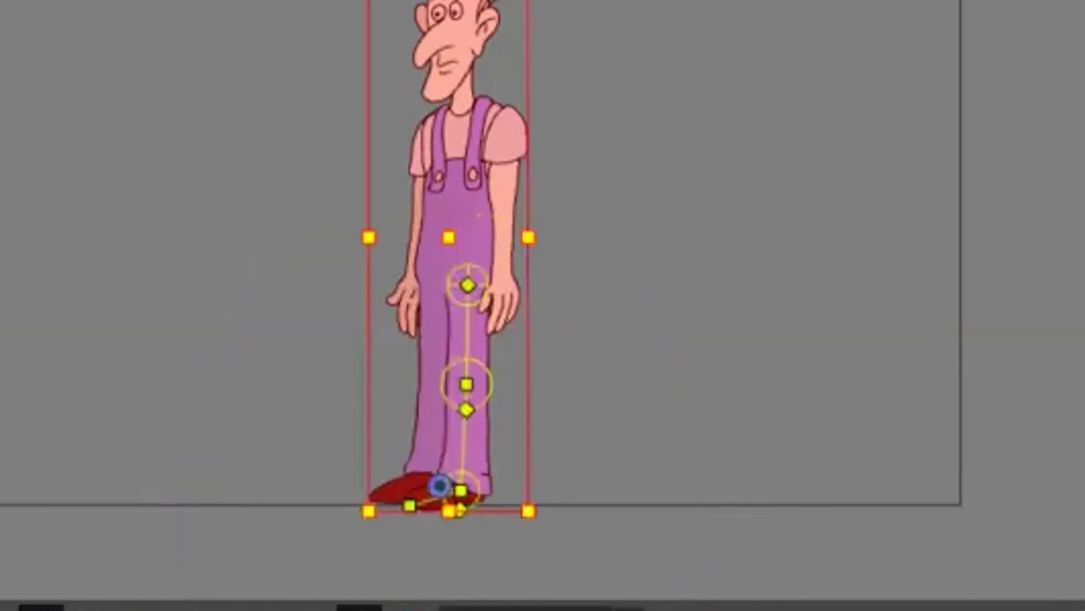
pyautogui.moveTo(528, 3); pyautogui.dragTo(552, 31)
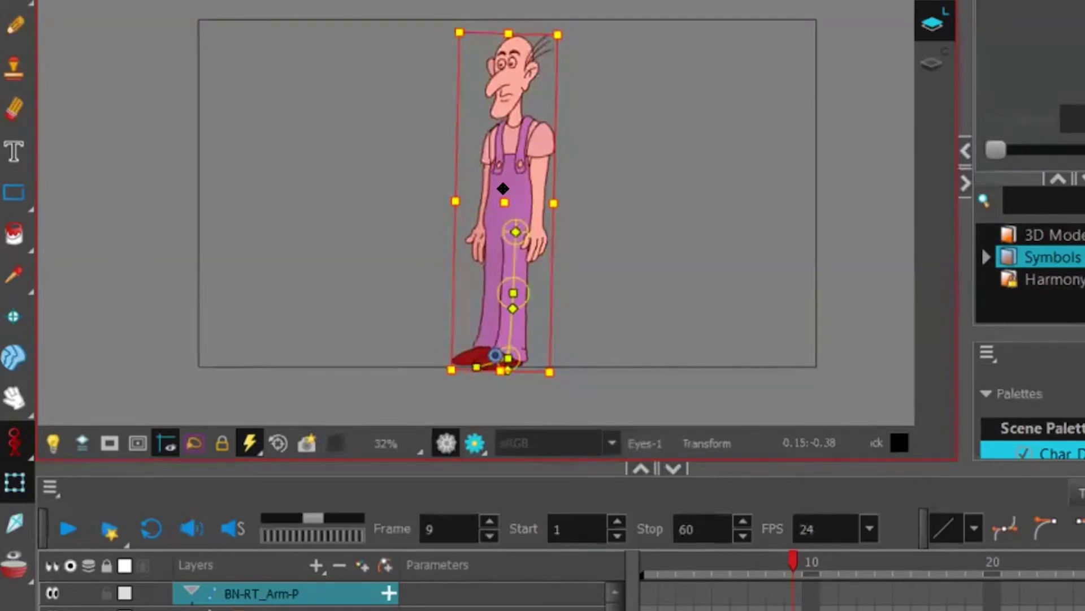
pyautogui.hotkey('ctrl', 'z')
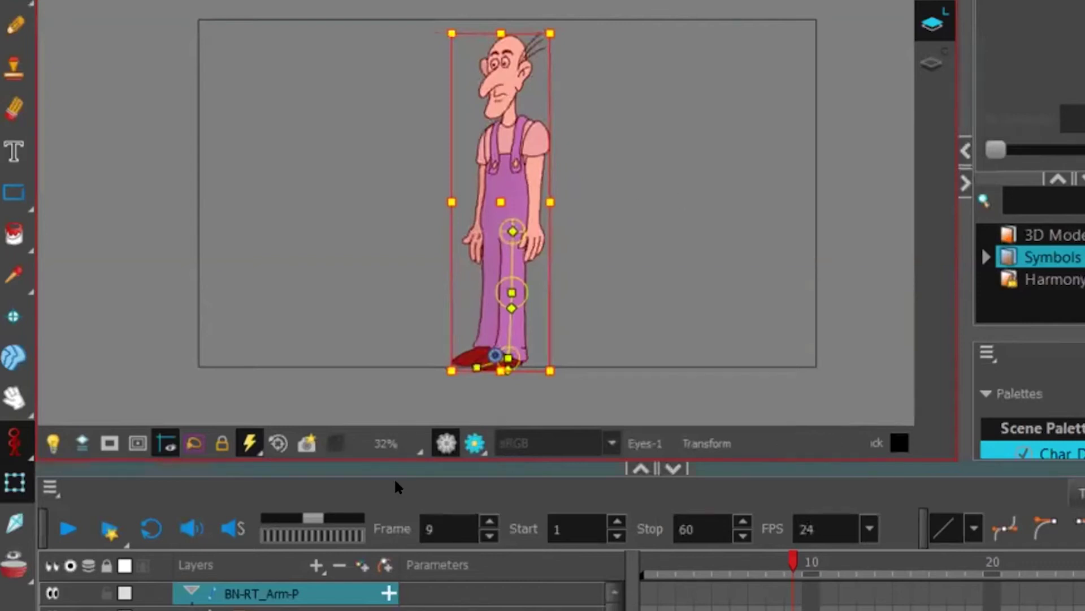
# Enlarge the timeline area and rename the BN-RT_Arm-P peg as Farmer_Joe_Master
pyautogui.moveTo(344, 453); pyautogui.dragTo(384, 325)
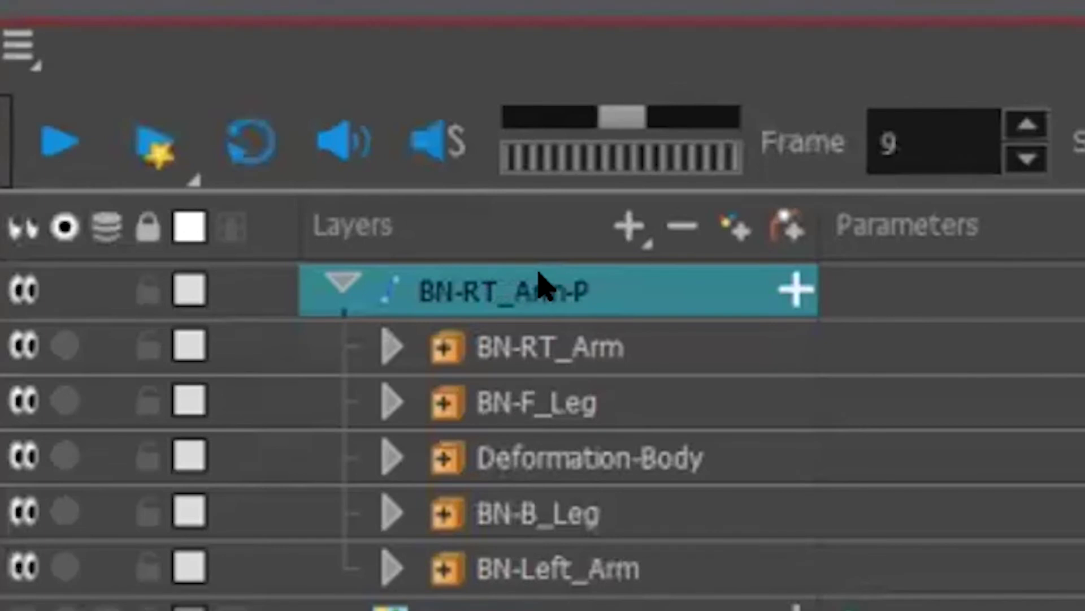
pyautogui.doubleClick(540, 280)
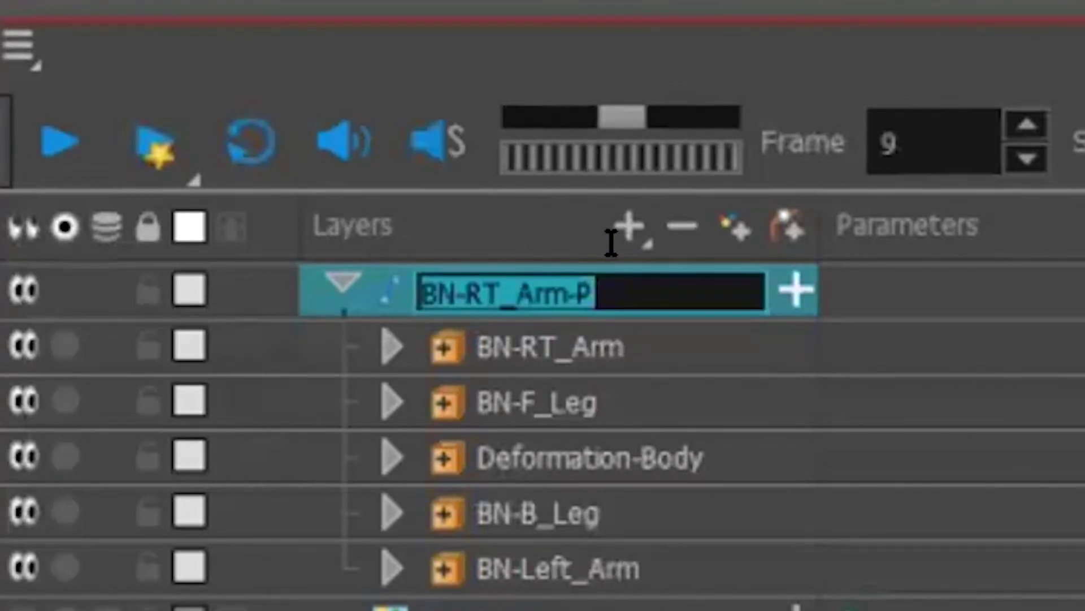
pyautogui.write('Fk')
pyautogui.write('rmer')
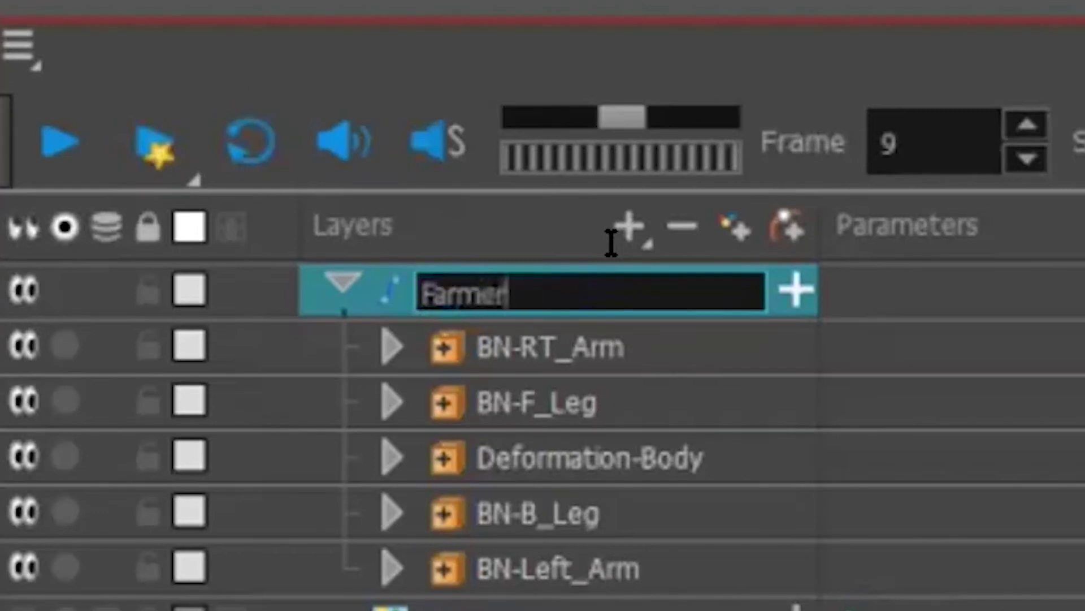
pyautogui.write('_Jowl')
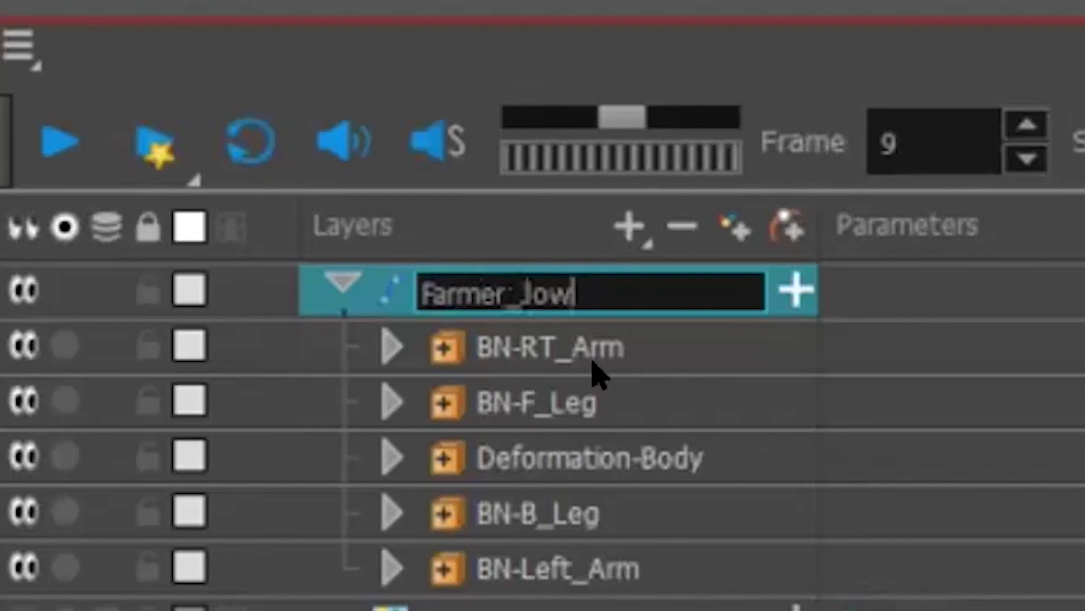
pyautogui.hotkey('shift', 'Left')
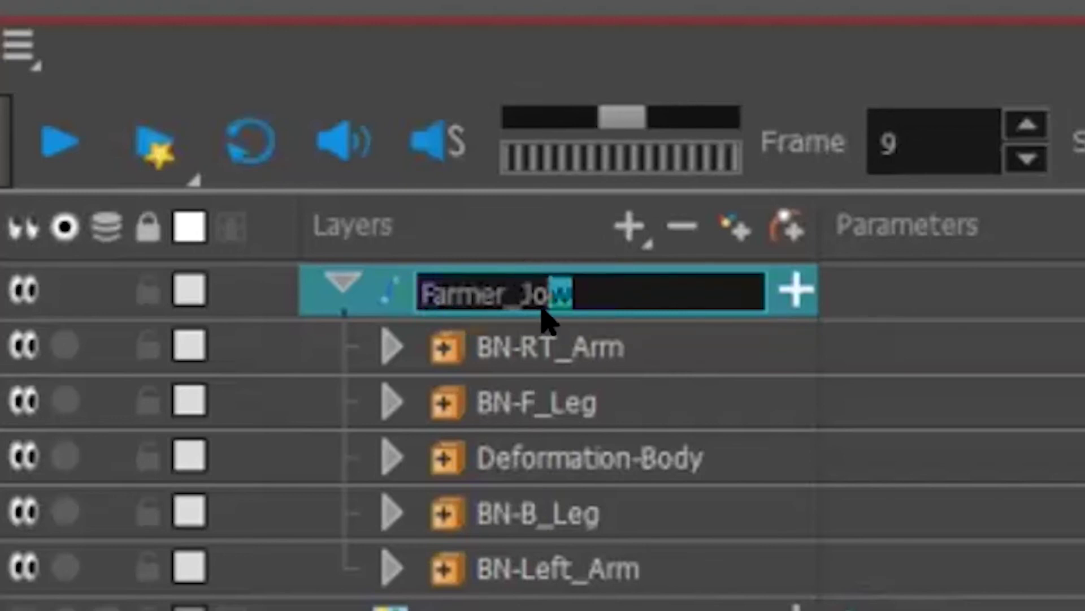
pyautogui.write('e')
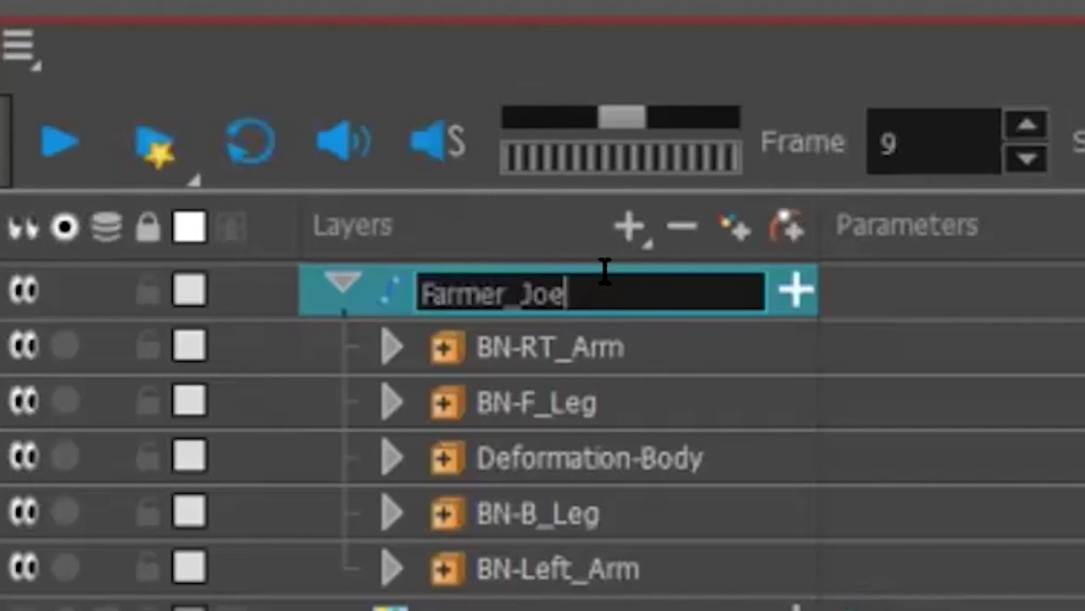
pyautogui.write('_Ma')
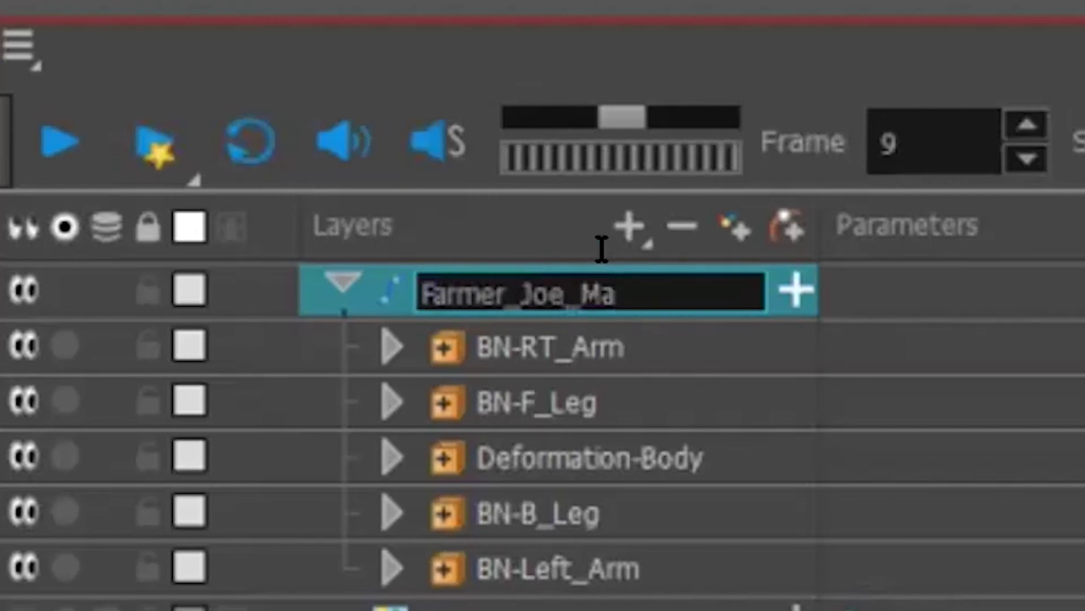
pyautogui.write('ster')
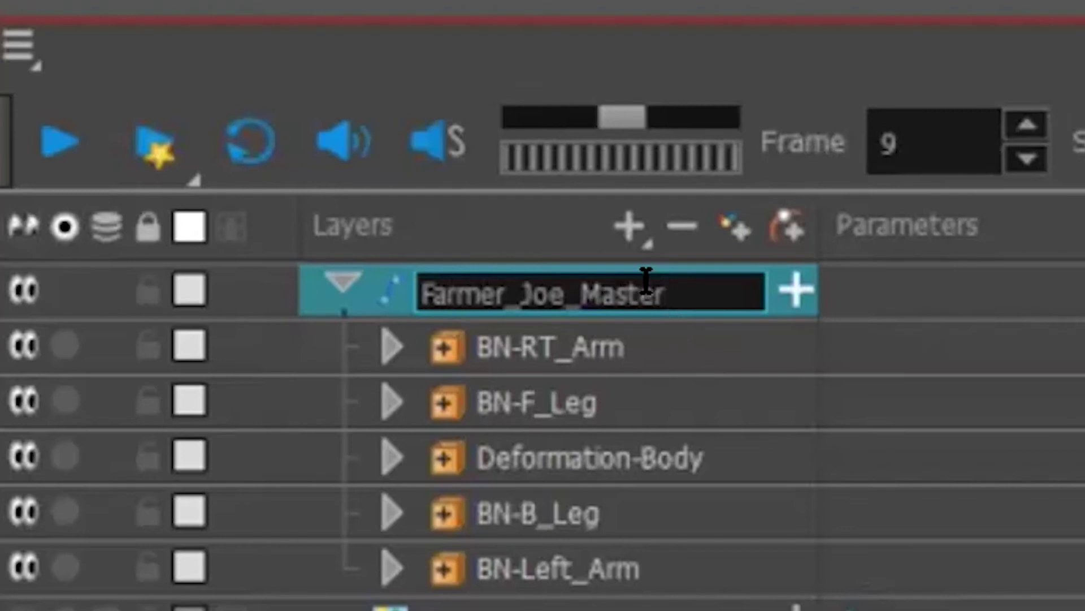
pyautogui.press('Return')
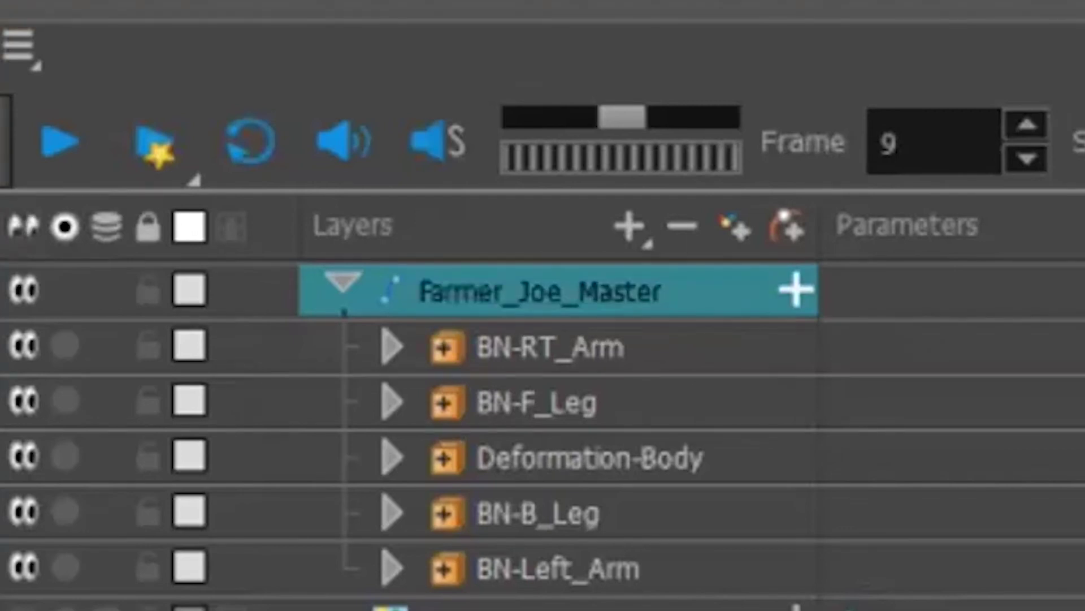
# Append _3-4 to the master peg's name so it reads Farmer_Joe_Master_3-4
pyautogui.doubleClick(650, 288)
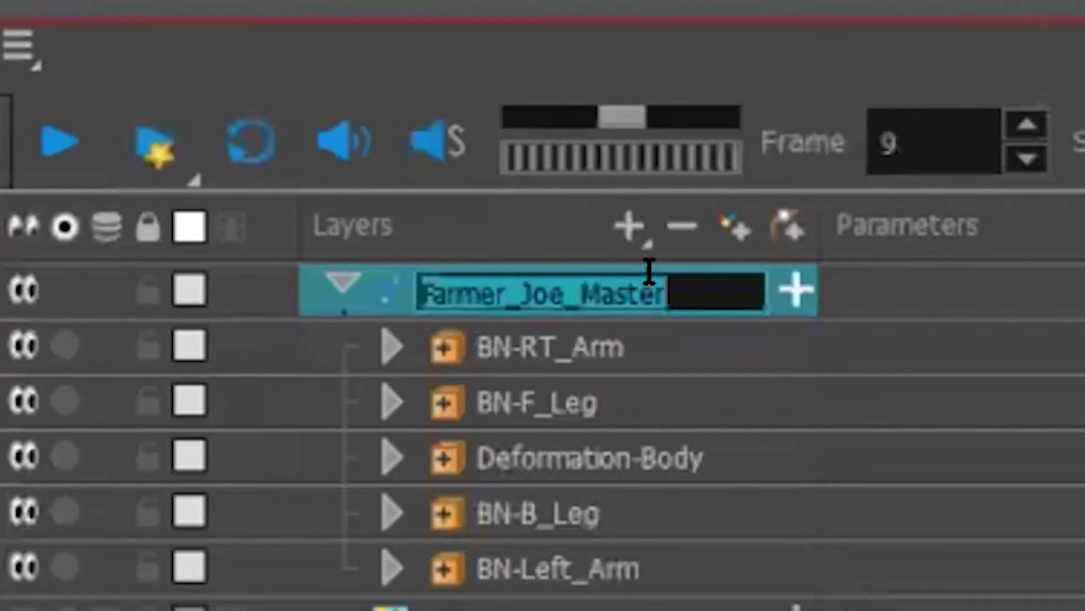
pyautogui.click(650, 276)
pyautogui.write('_3')
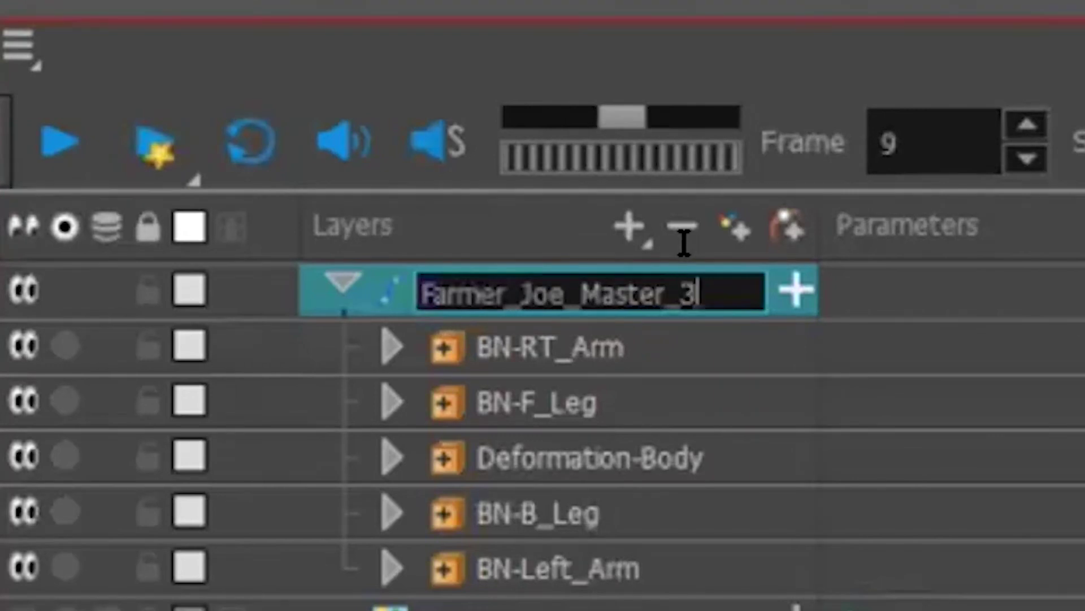
pyautogui.write('-4')
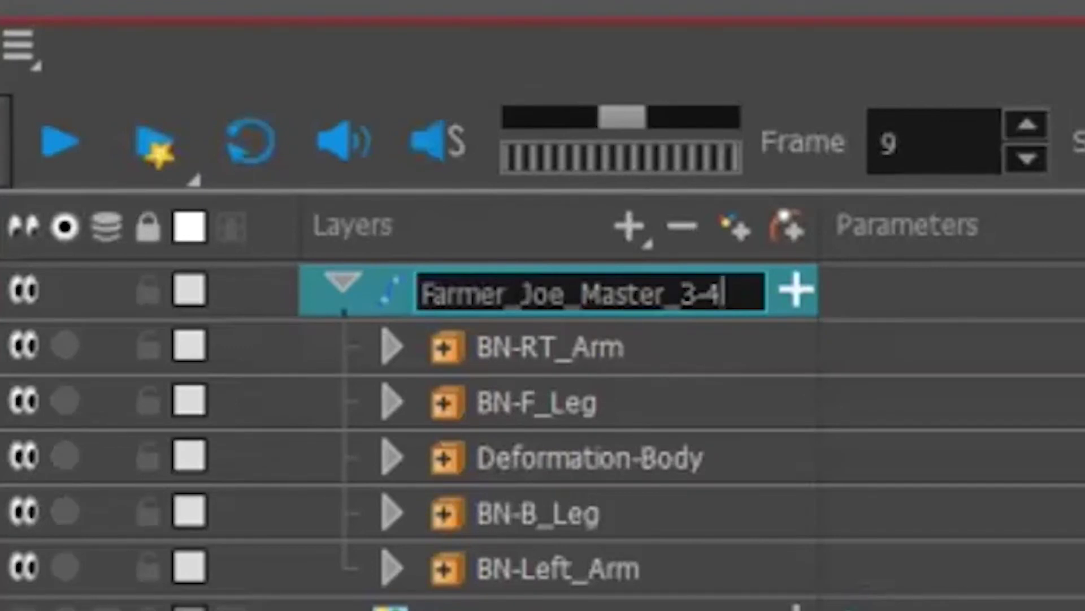
pyautogui.press('Return')
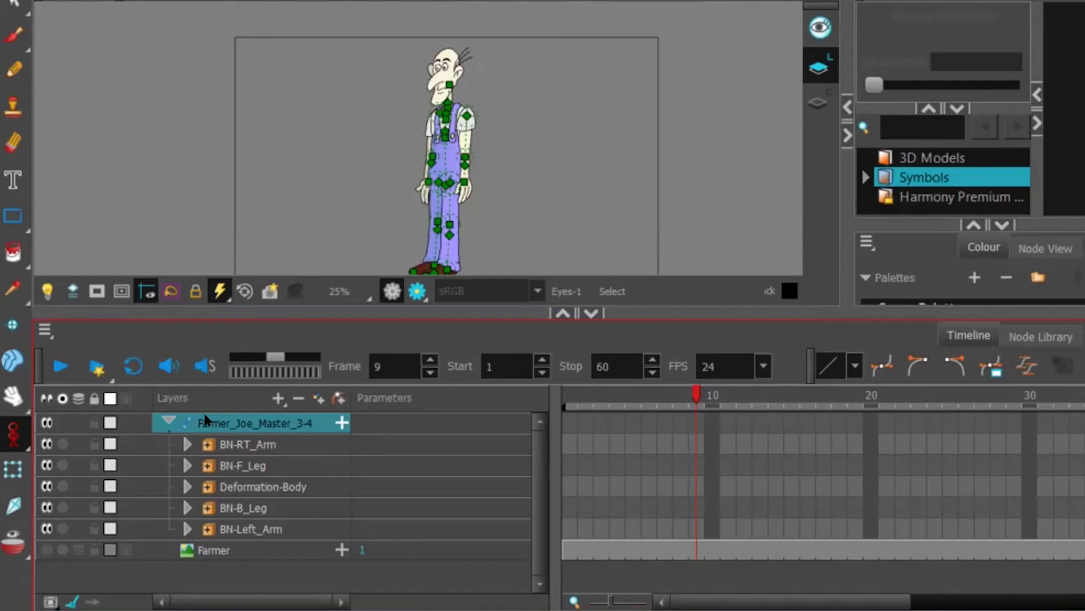
# Select the Farmer_Joe_Master_3-4 peg at frame 7 and make the Library view wider and taller
pyautogui.click(249, 446)
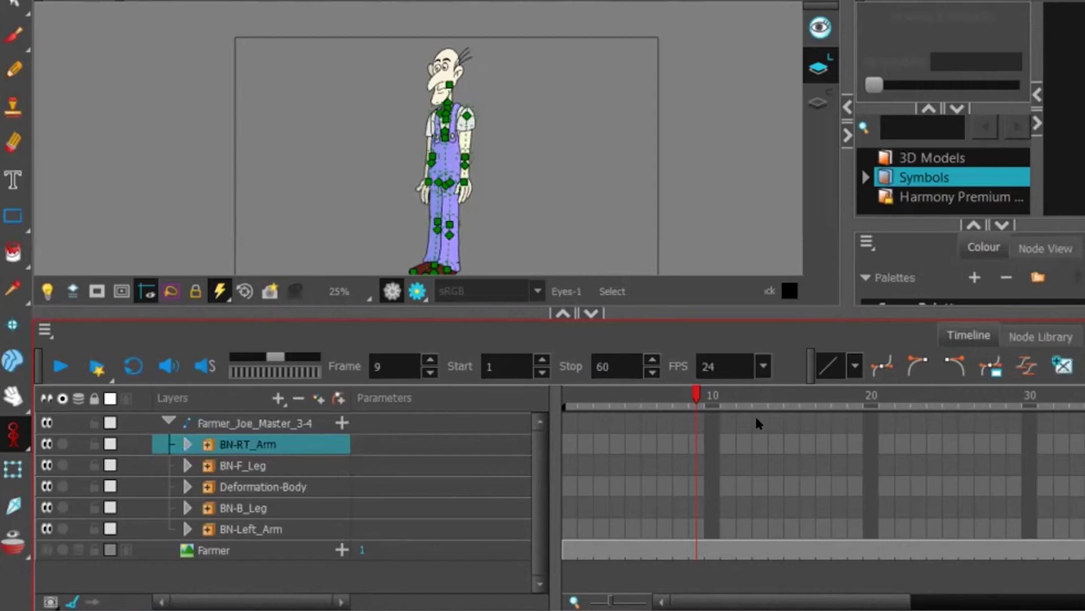
pyautogui.click(659, 421)
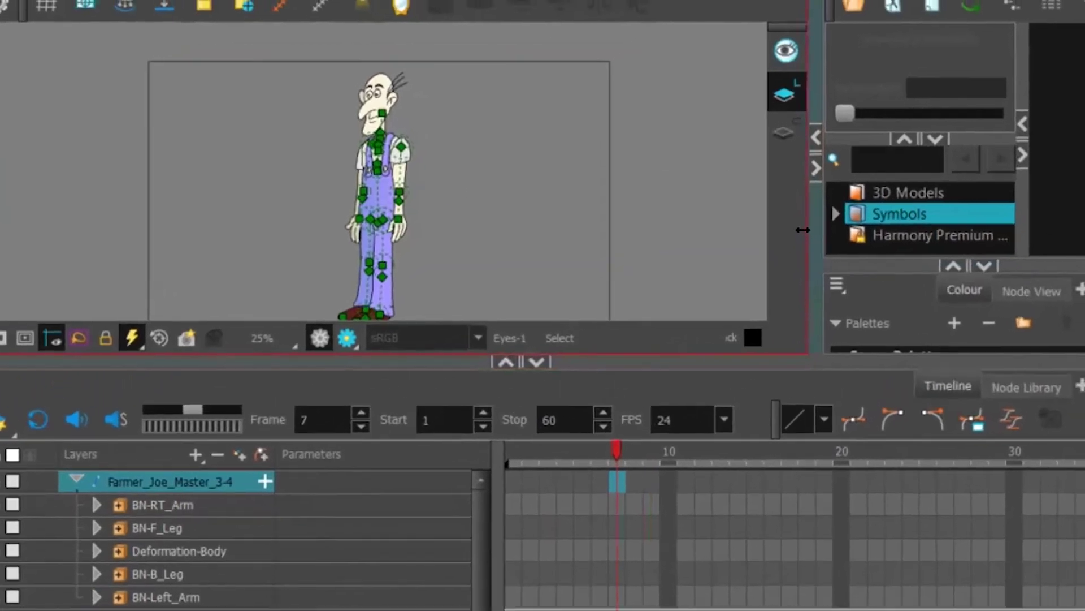
pyautogui.moveTo(822, 207); pyautogui.dragTo(659, 229)
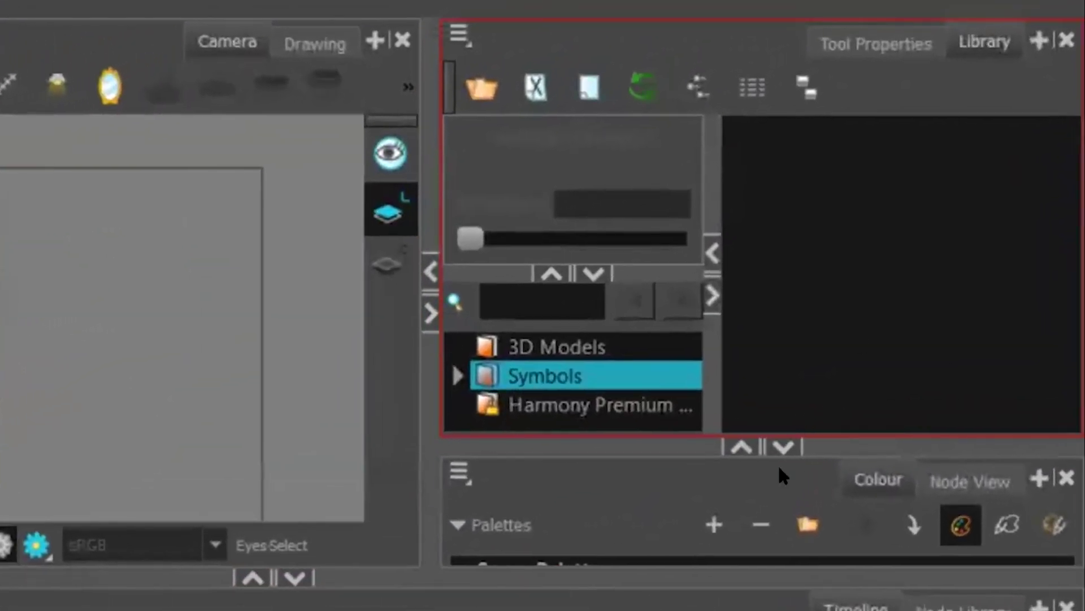
pyautogui.click(781, 475)
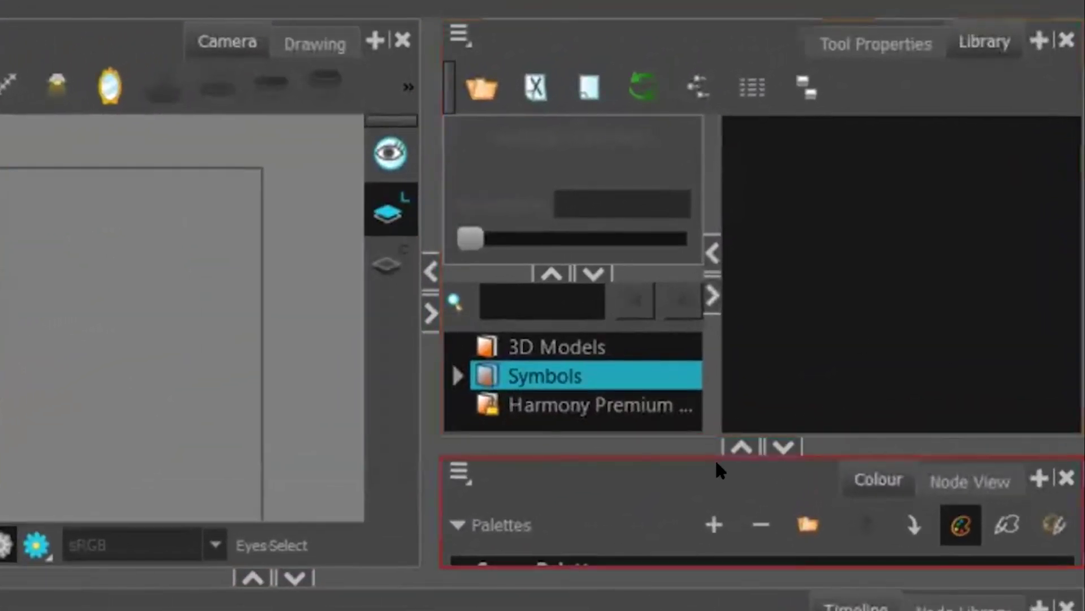
pyautogui.moveTo(718, 448); pyautogui.dragTo(705, 500)
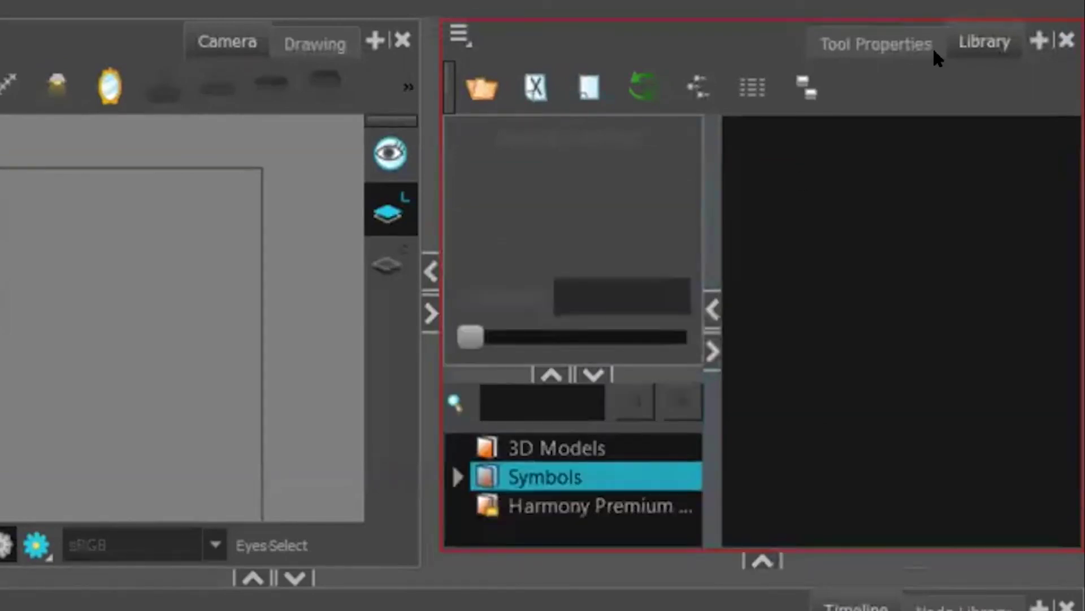
pyautogui.click(899, 41)
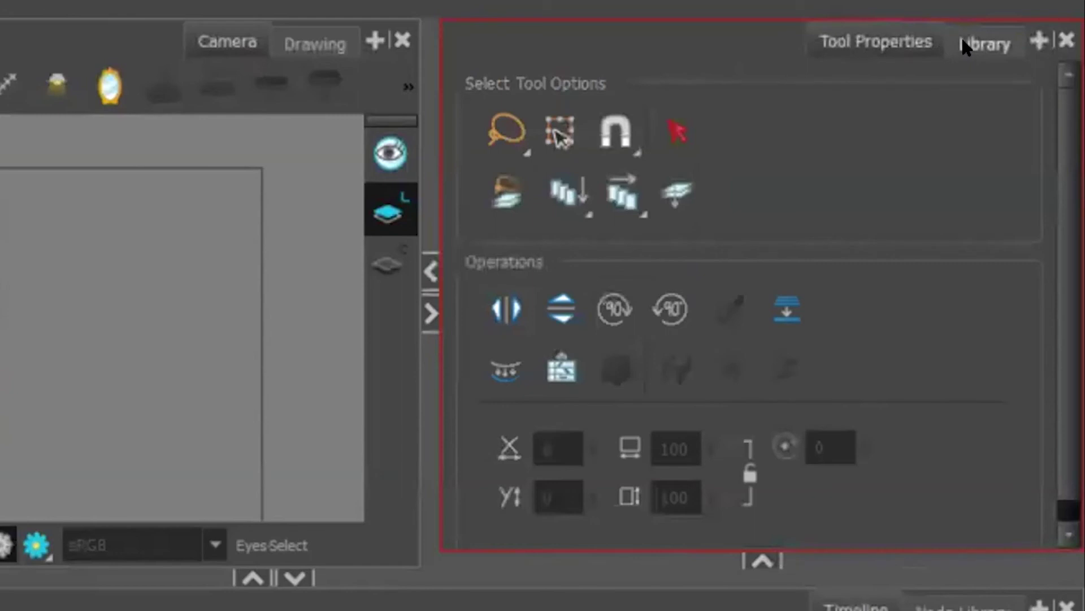
pyautogui.click(967, 46)
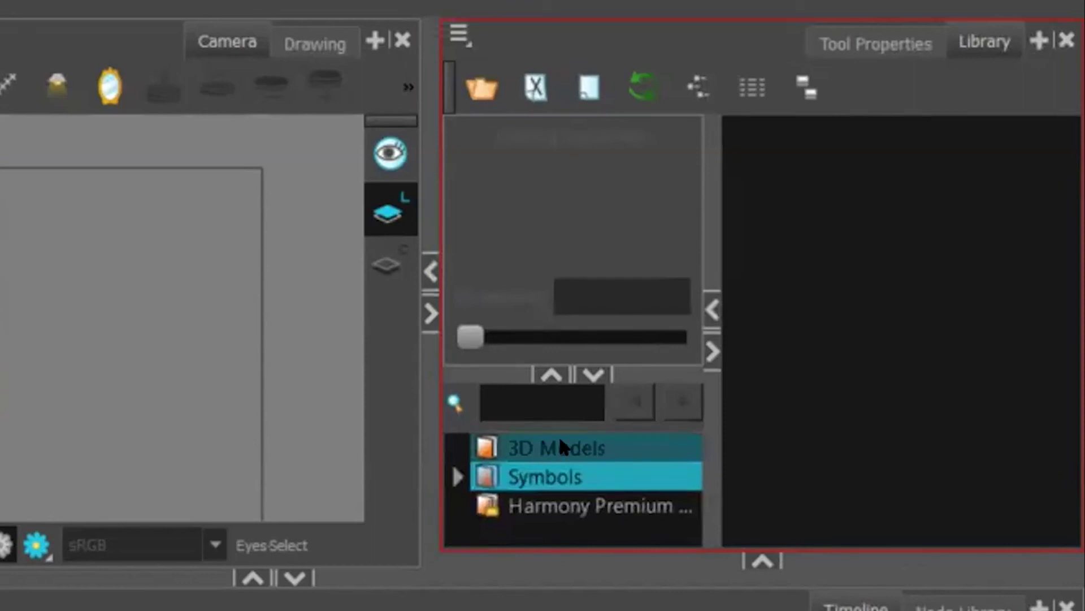
pyautogui.click(540, 433)
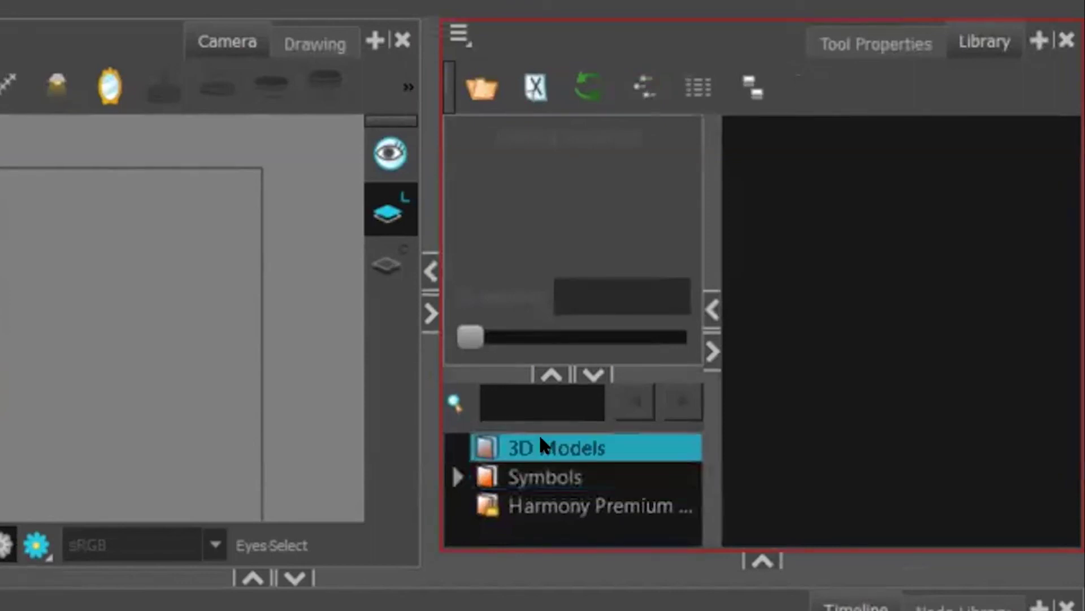
pyautogui.rightClick(539, 436)
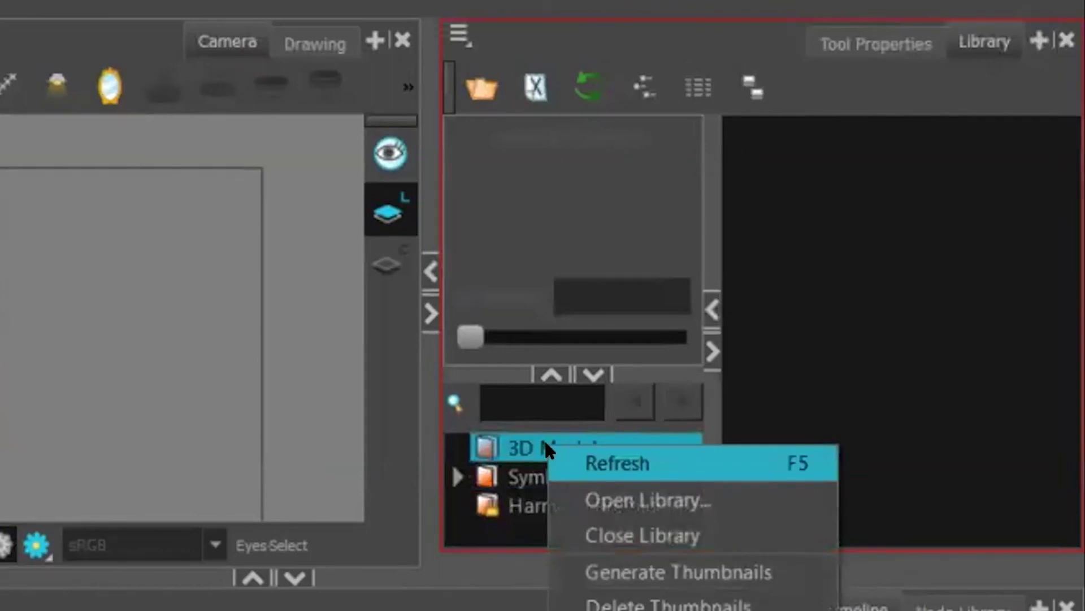
pyautogui.click(571, 513)
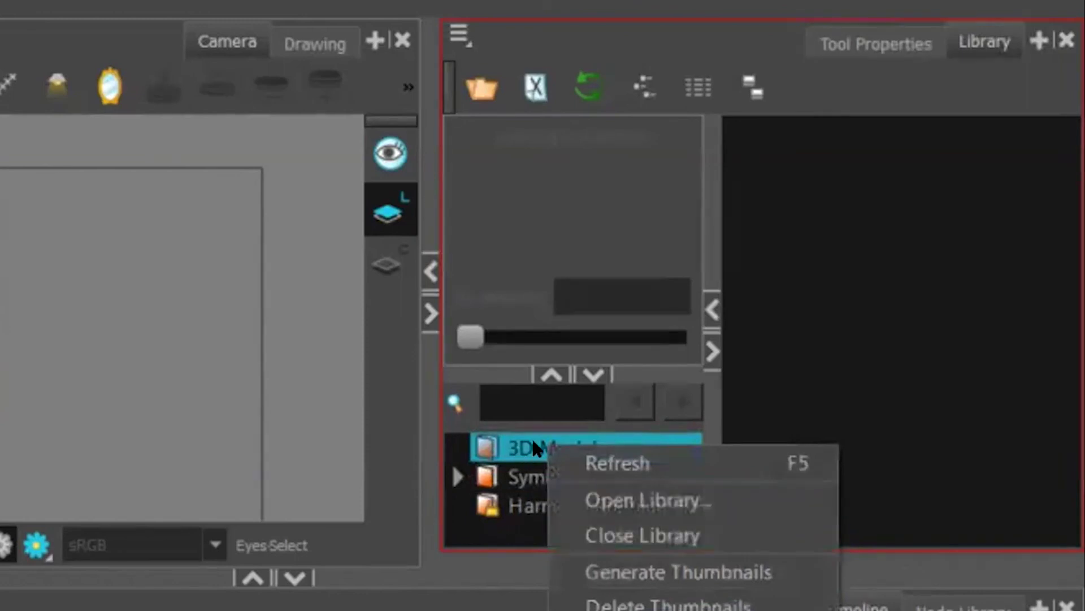
pyautogui.click(518, 470)
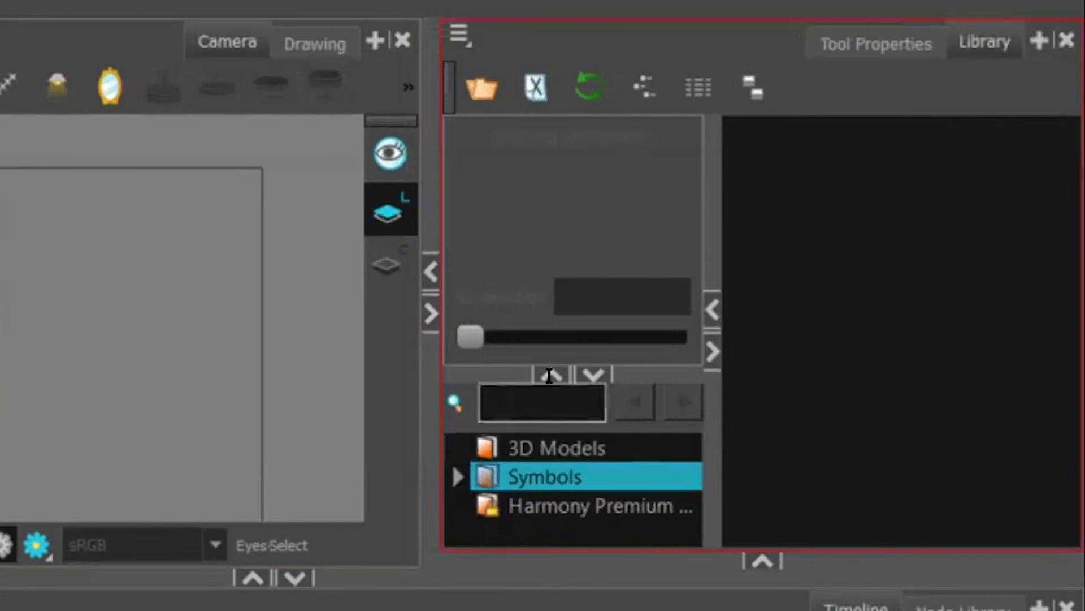
# Open the Harmony Premium Library folder and enable the right to modify it
pyautogui.click(568, 509)
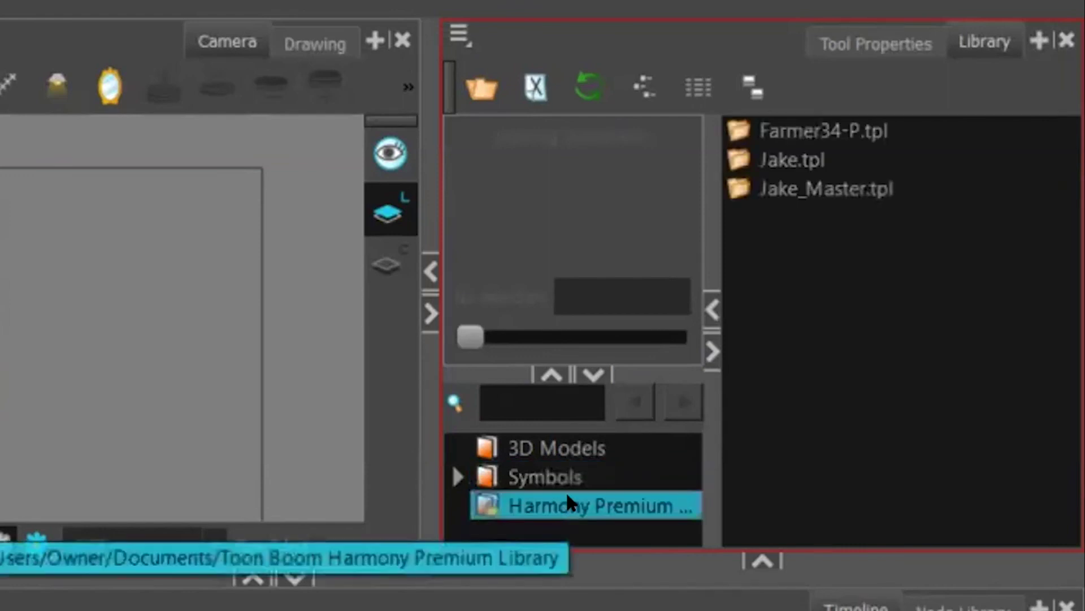
pyautogui.click(777, 158)
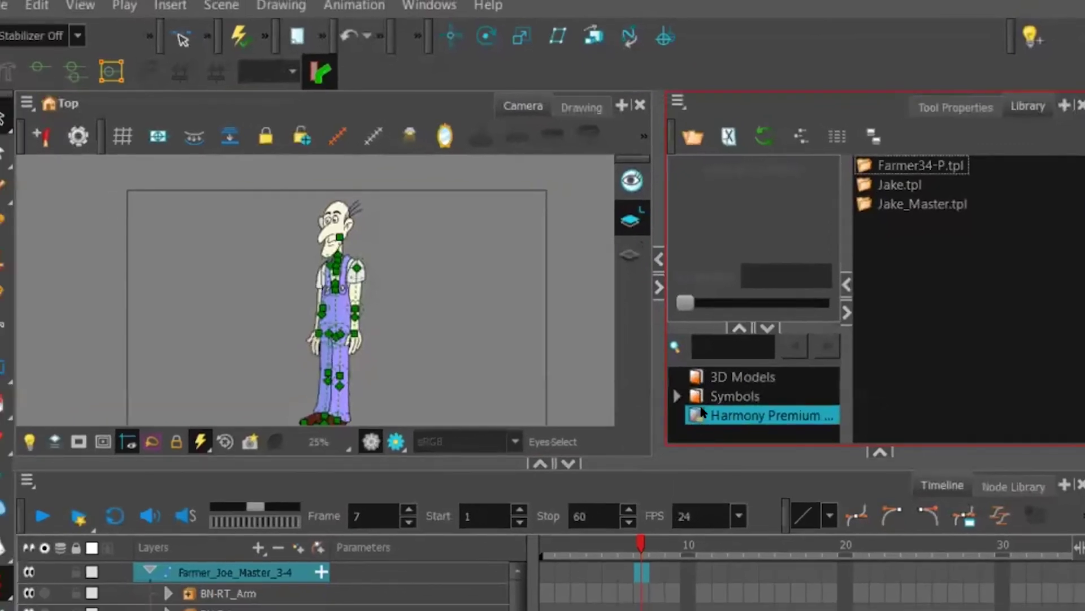
pyautogui.rightClick(701, 412)
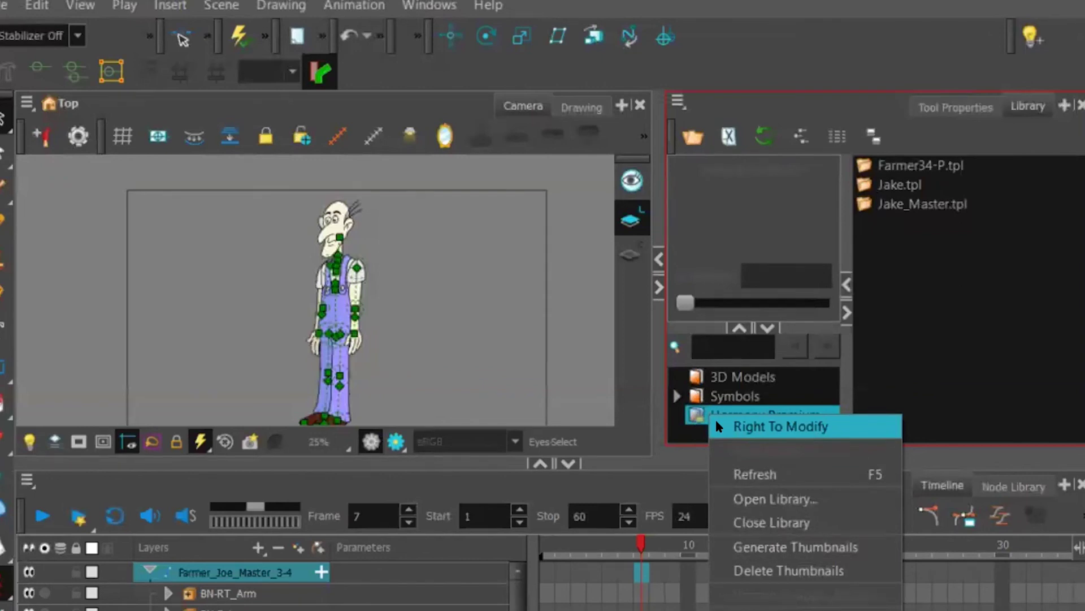
pyautogui.click(715, 421)
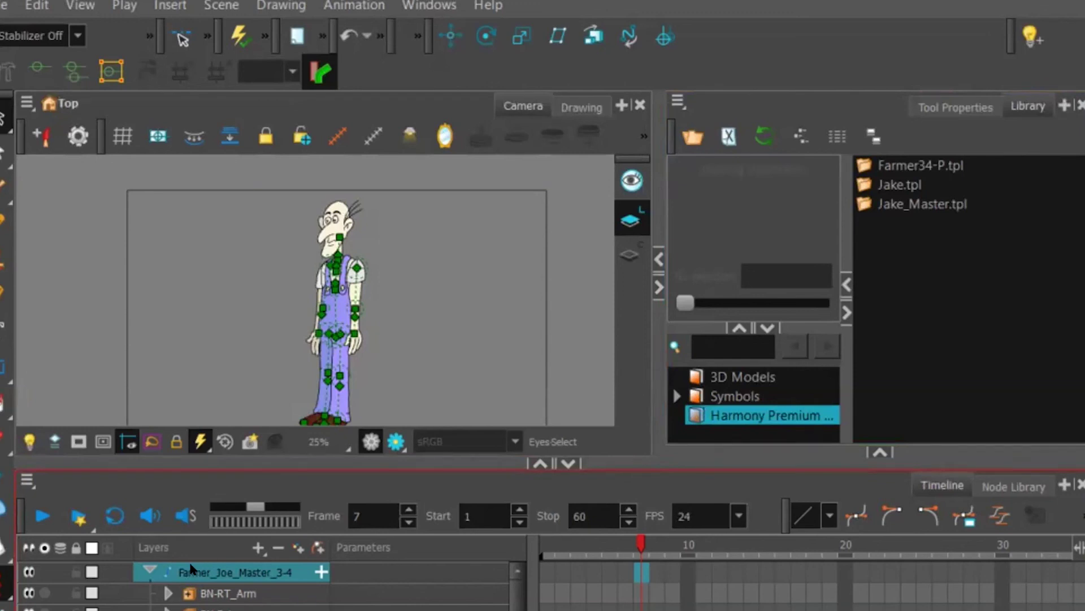
# Collapse the Farmer_Joe_Master_3-4 peg and store it in the Harmony Premium Library as a template named Farmer_Joe_Master.tpl
pyautogui.click(144, 569)
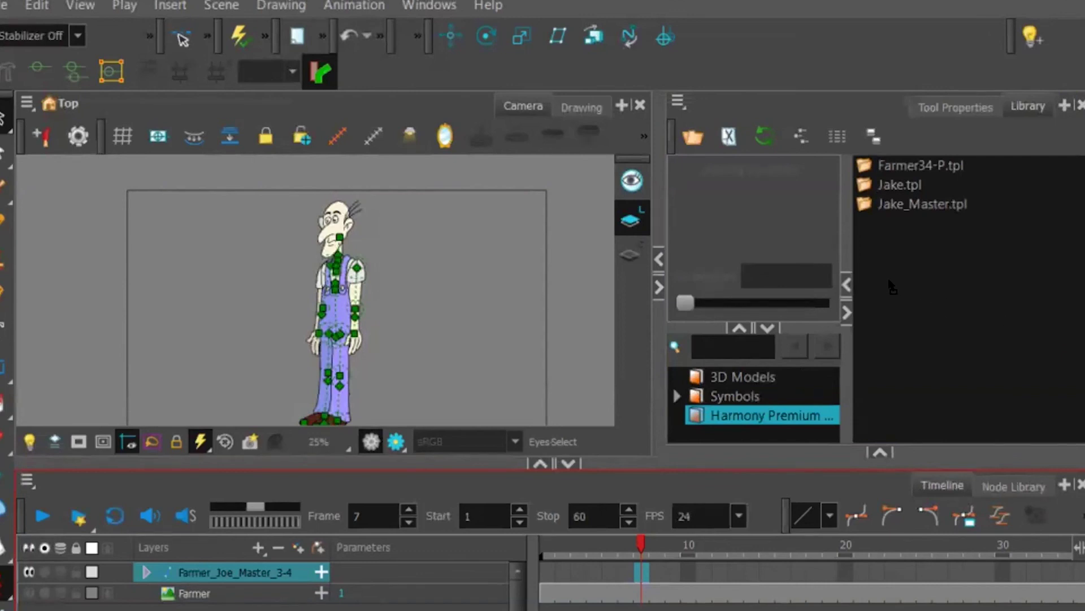
pyautogui.moveTo(892, 287); pyautogui.dragTo(887, 275)
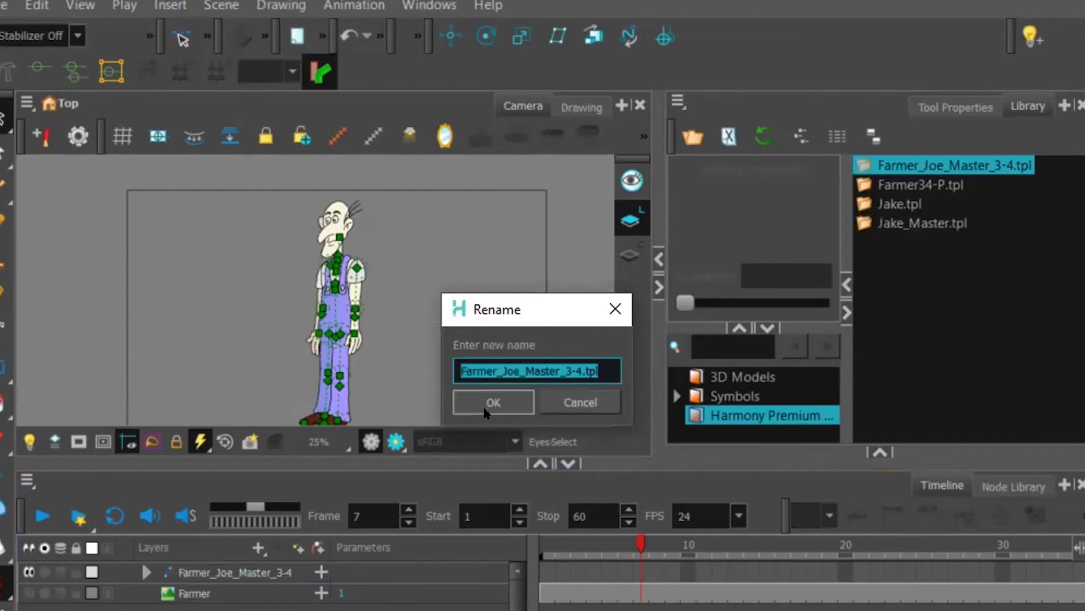
pyautogui.click(576, 362)
pyautogui.moveTo(576, 362); pyautogui.dragTo(560, 363)
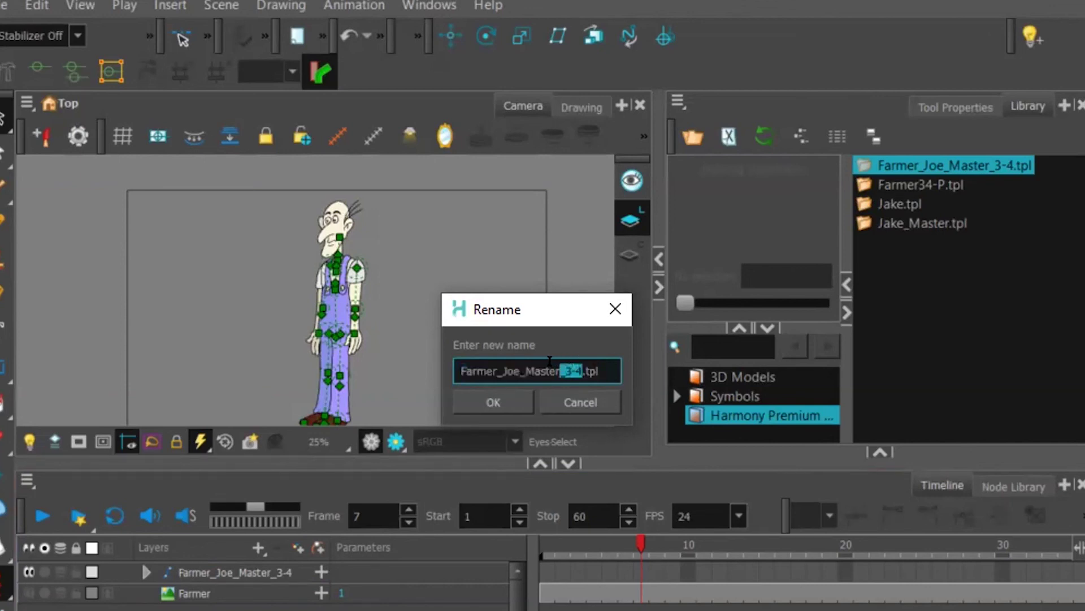
pyautogui.press('BackSpace')
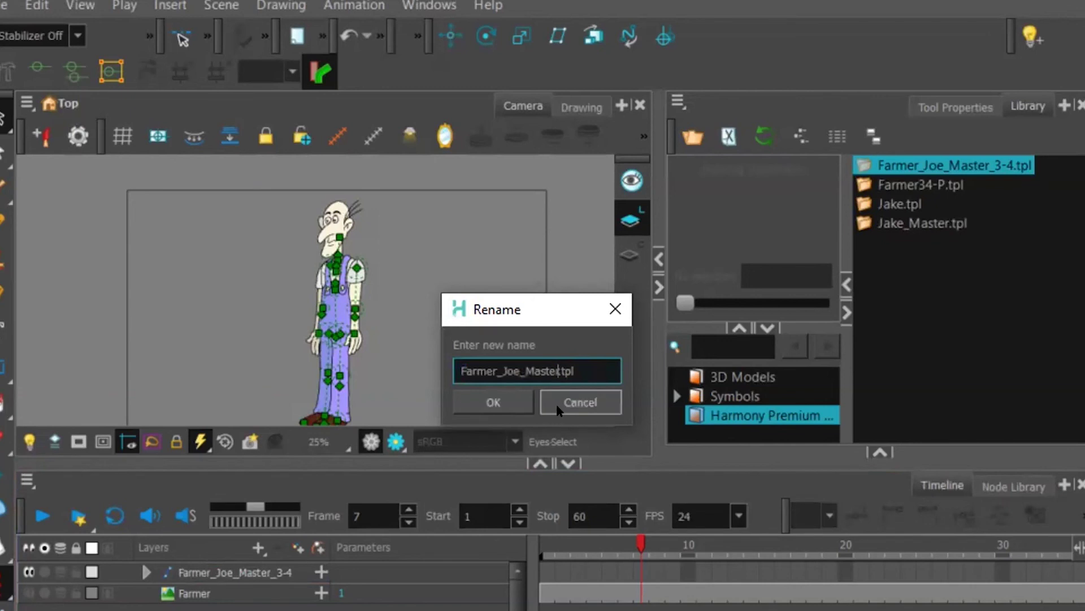
pyautogui.click(506, 403)
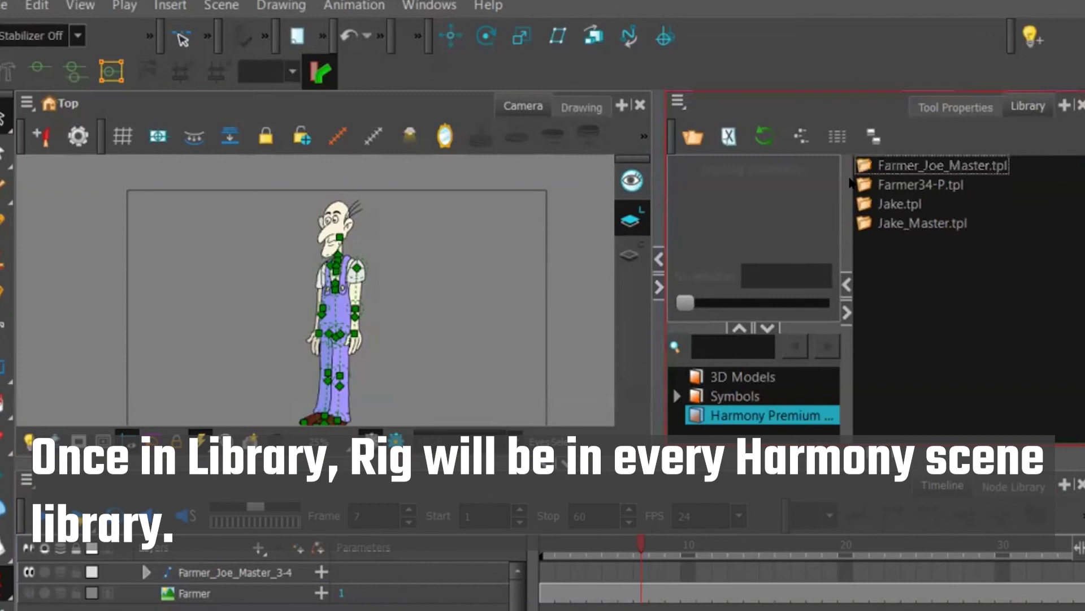
pyautogui.click(560, 254)
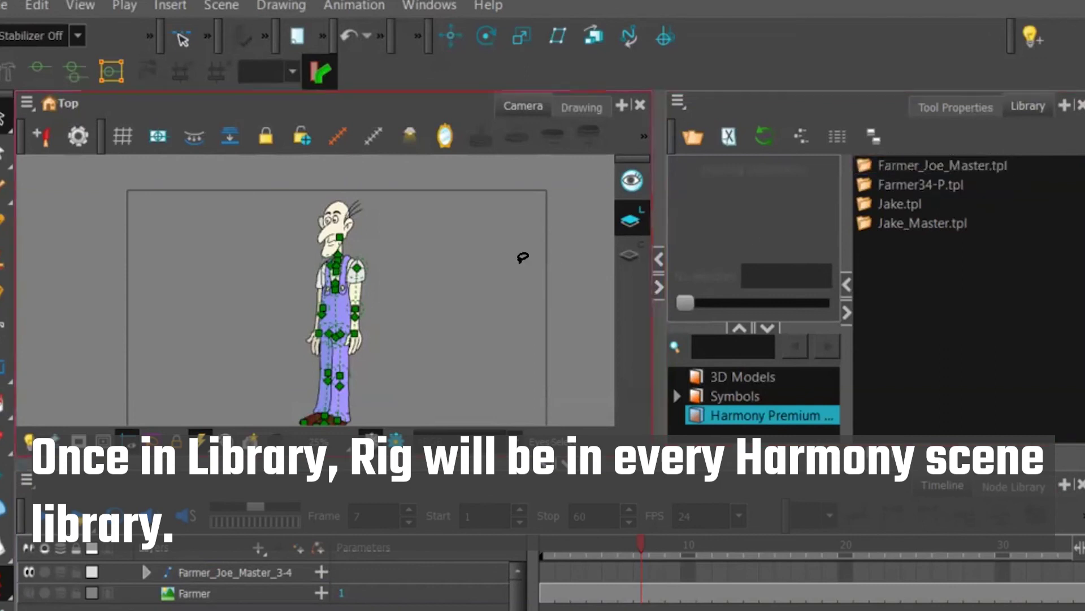